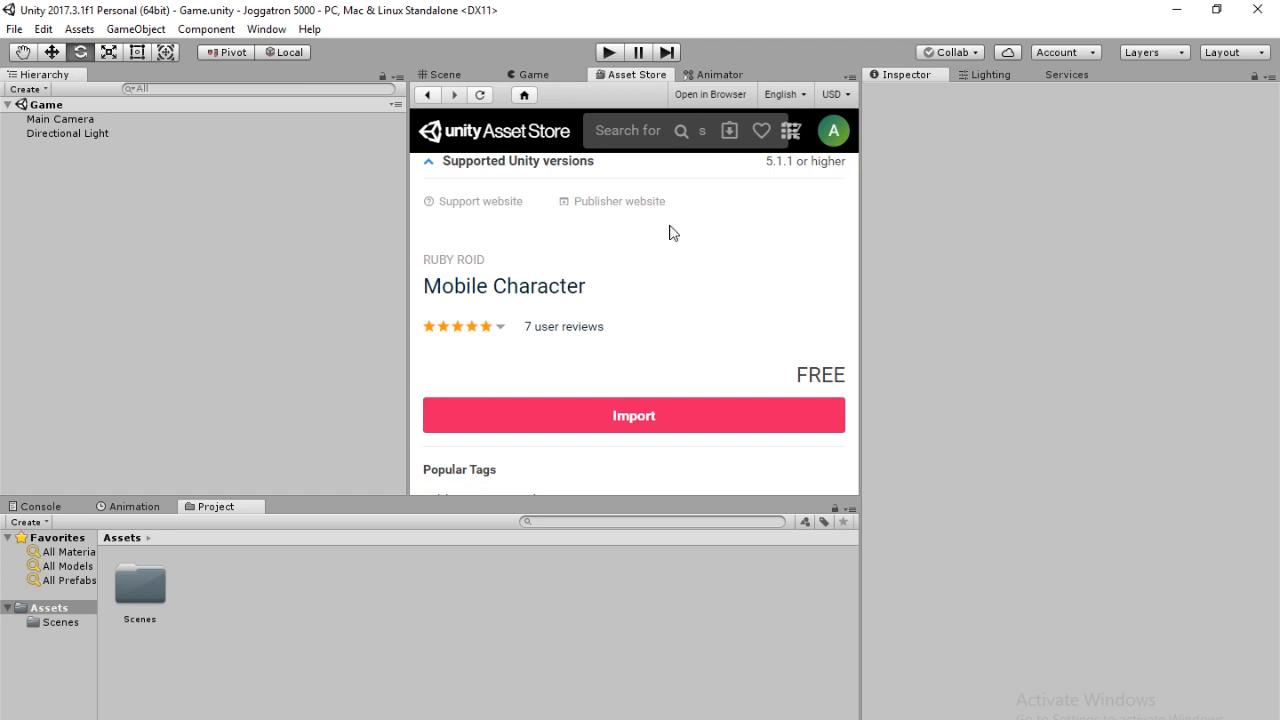
Look through the Mobile Character asset page and import the package into the project.
scroll(703, 306, down, 3)
scroll(703, 314, up, 5)
scroll(703, 313, up, 10)
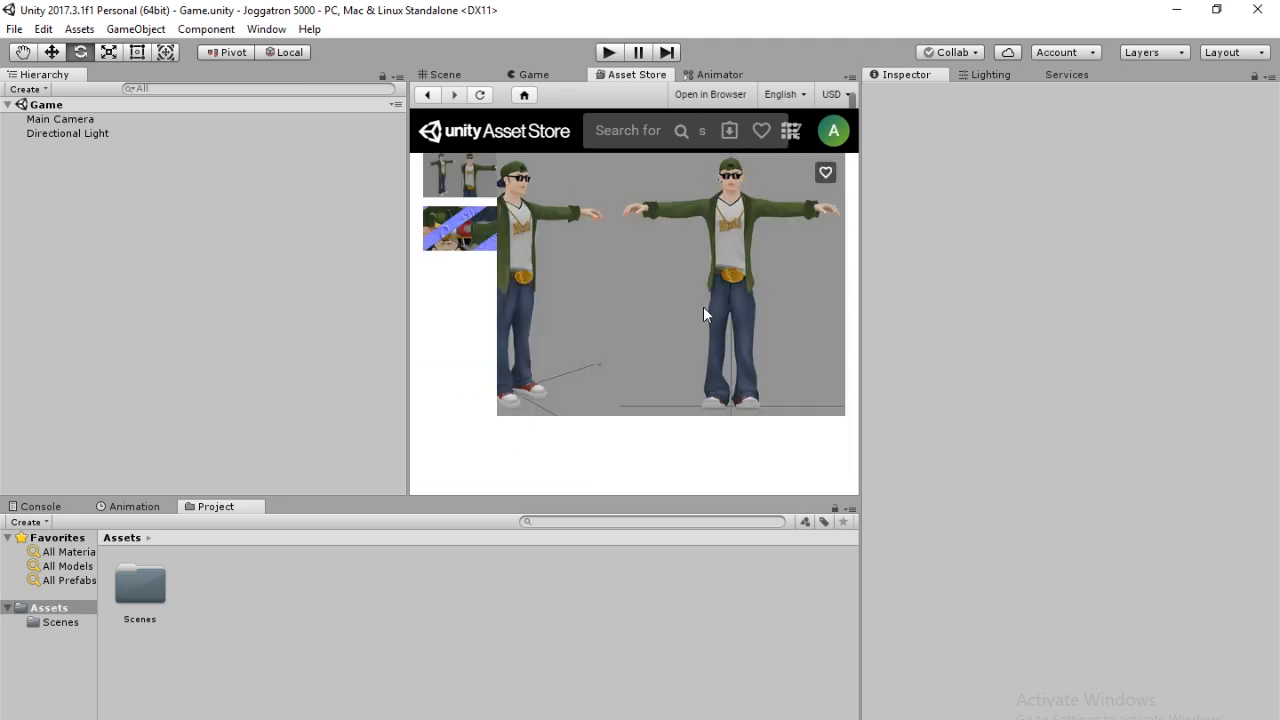
scroll(703, 314, down, 1)
scroll(703, 315, down, 6)
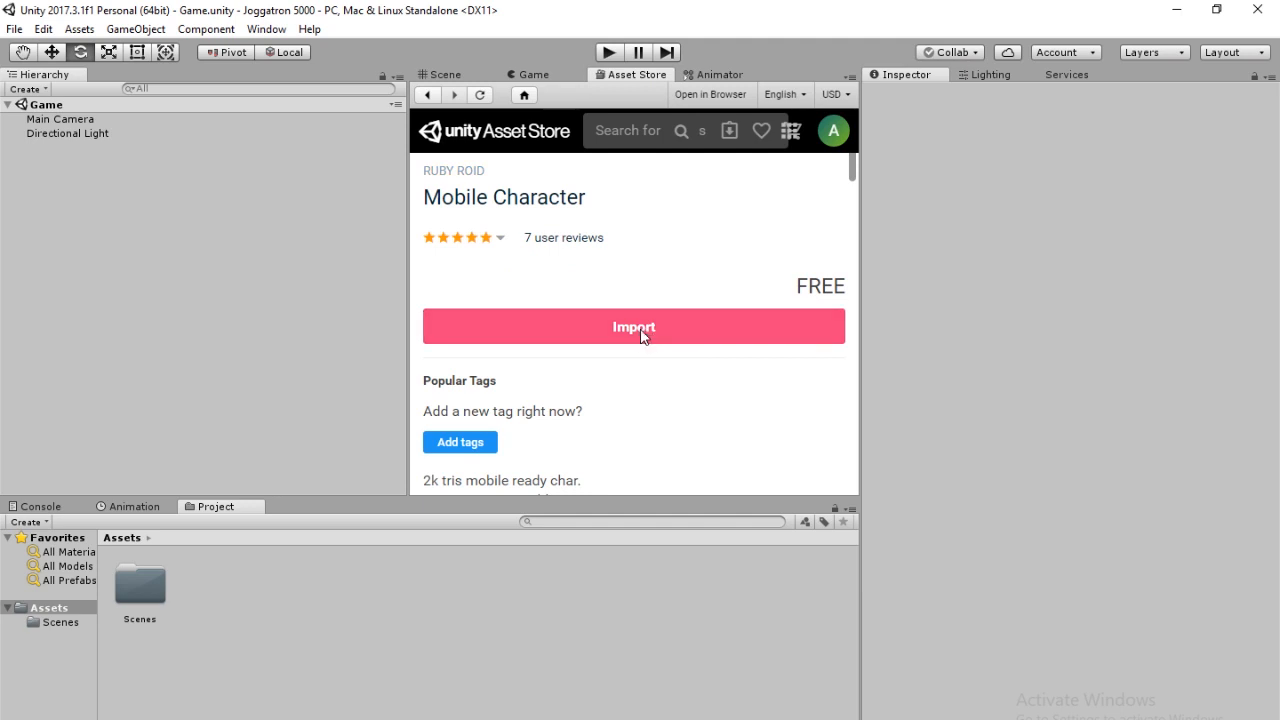
click(643, 336)
click(277, 328)
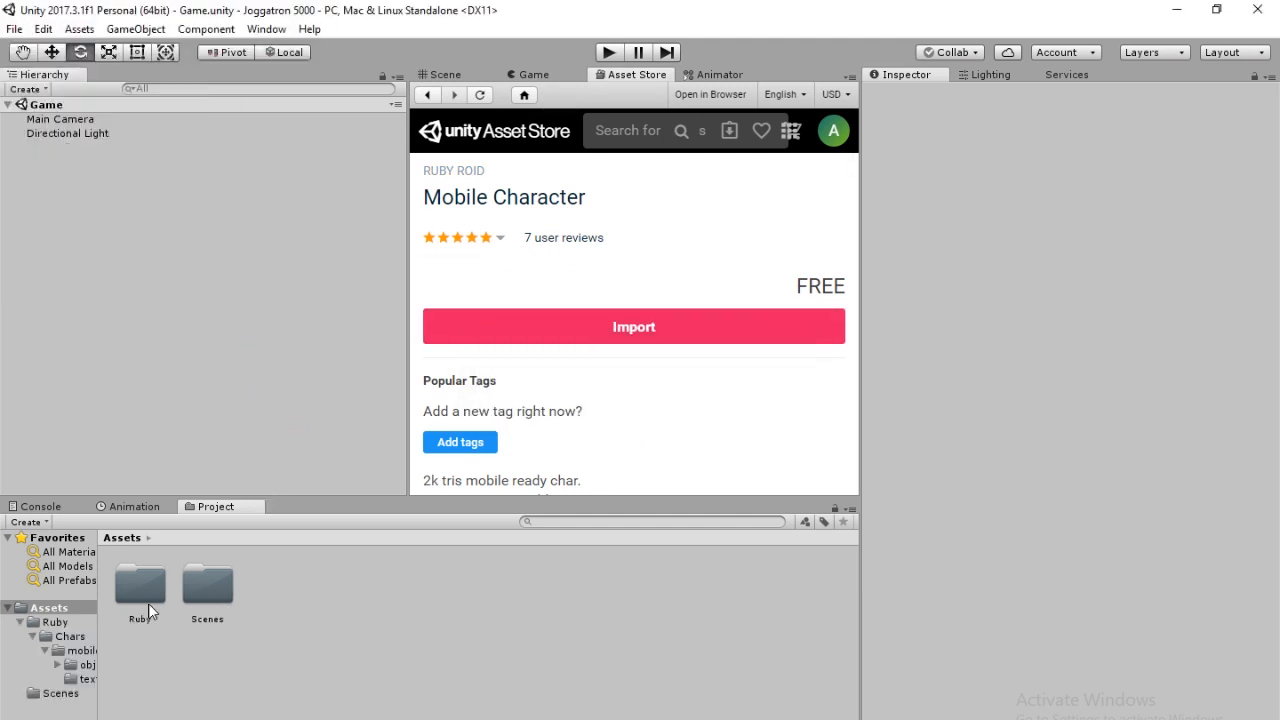
Place the runner_char_skind model from Ruby/Chars/mobile/obj into the Game scene and display it in the Scene view.
click(143, 593)
double_click(143, 592)
double_click(143, 592)
double_click(143, 592)
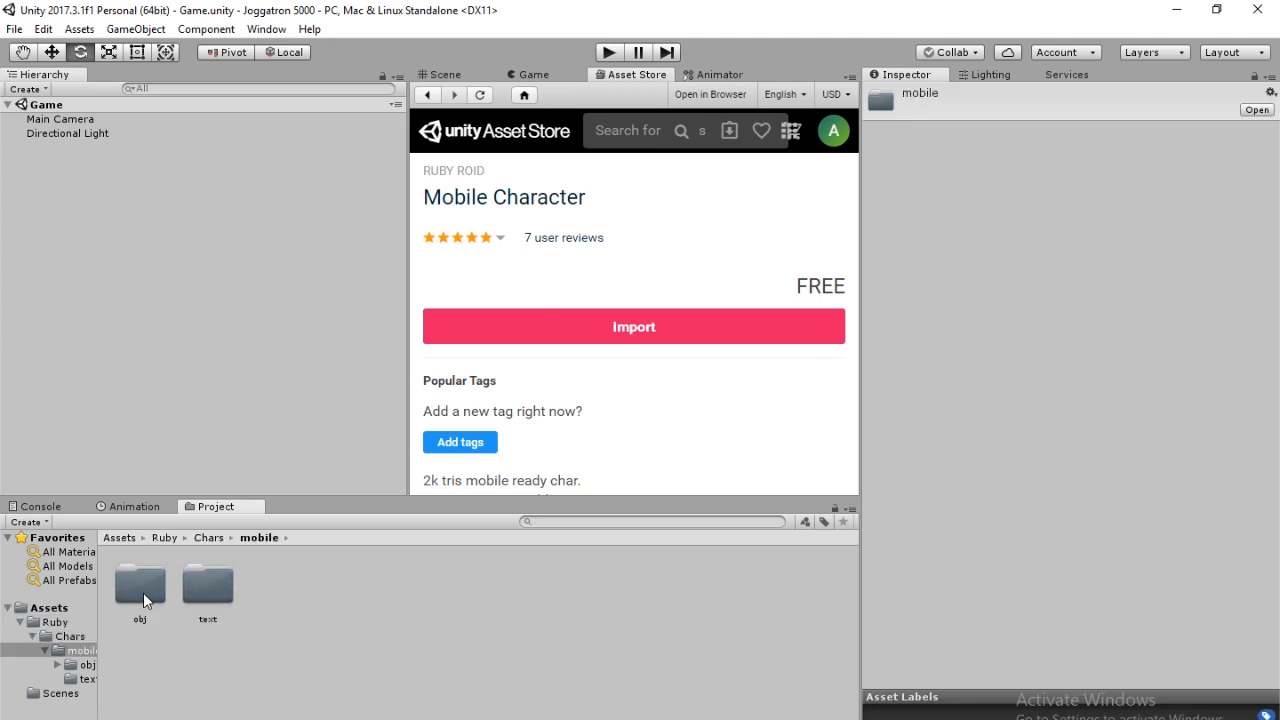
double_click(143, 592)
drag(275, 585, 112, 193)
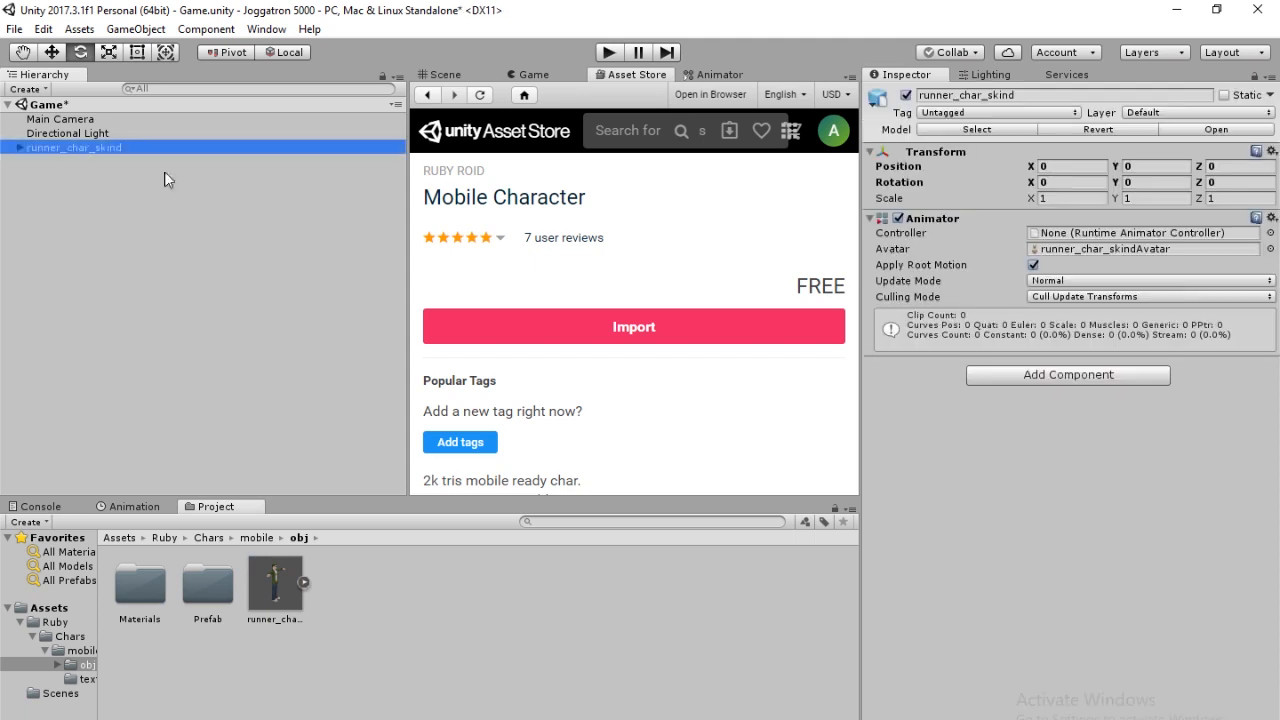
click(434, 72)
scroll(634, 226, up, 3)
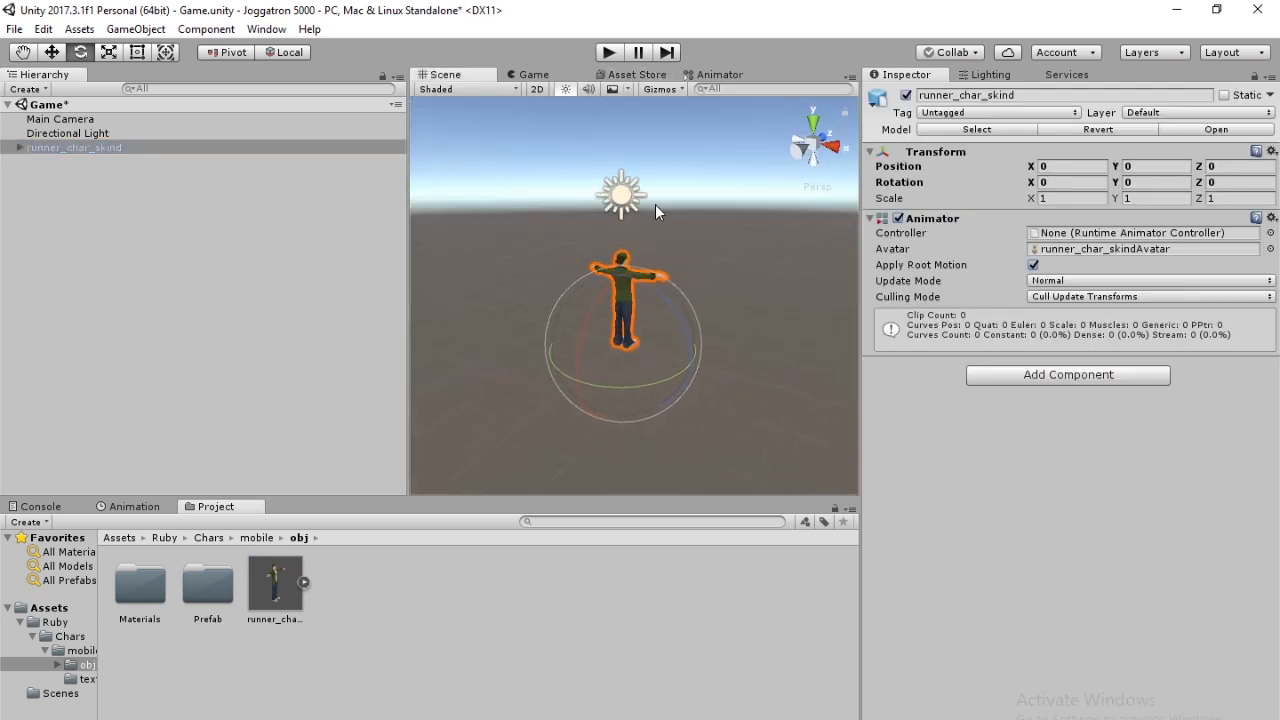
Add a 3D Plane under the character and save the scene.
right_click(134, 271)
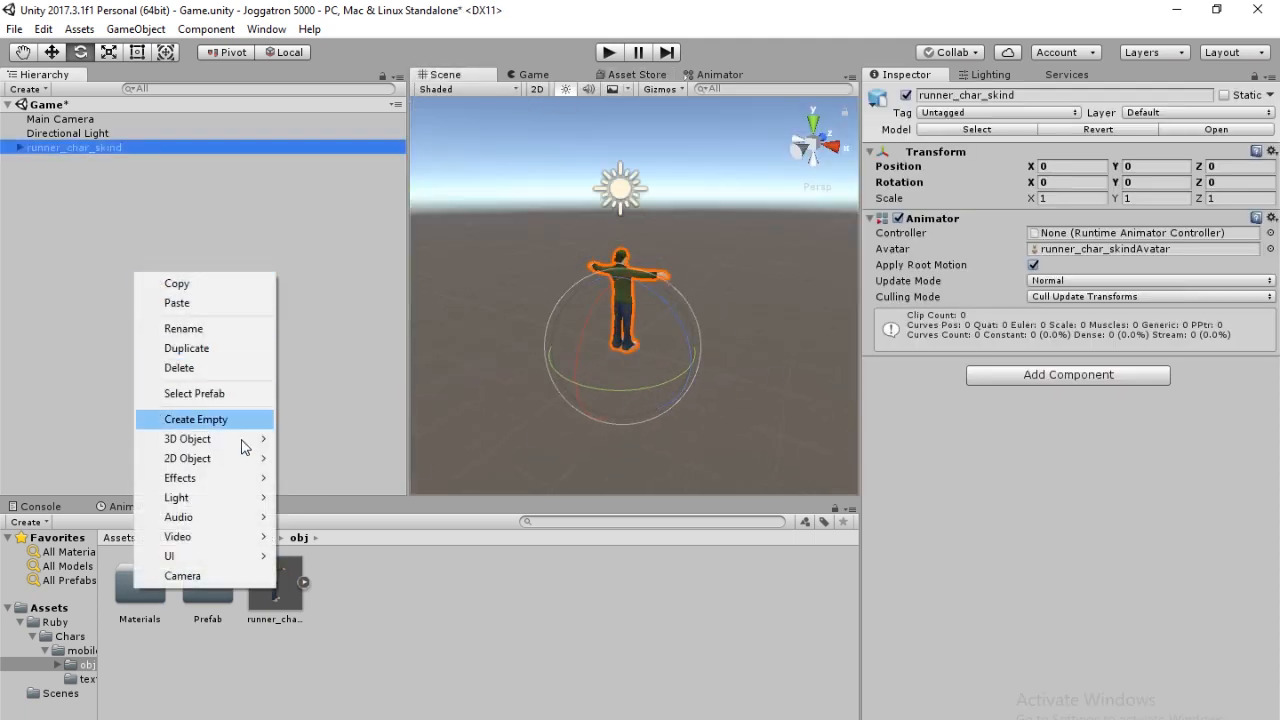
mouse_move(245, 447)
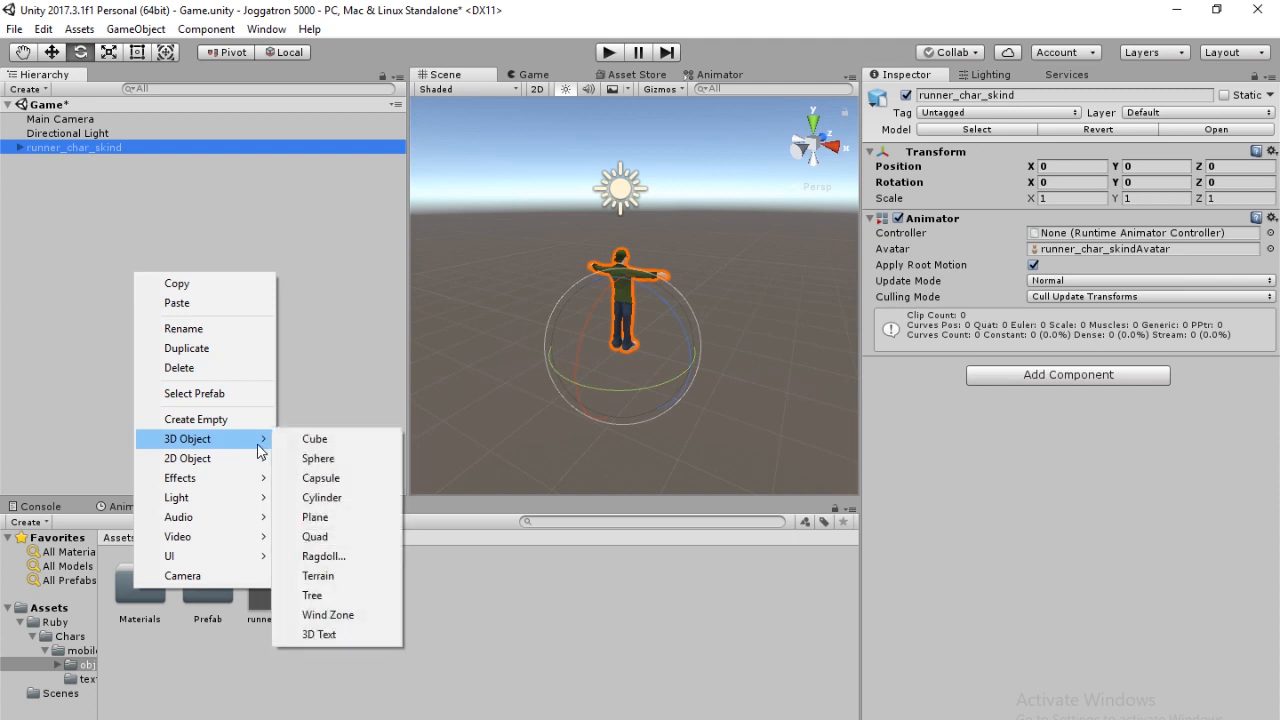
click(340, 517)
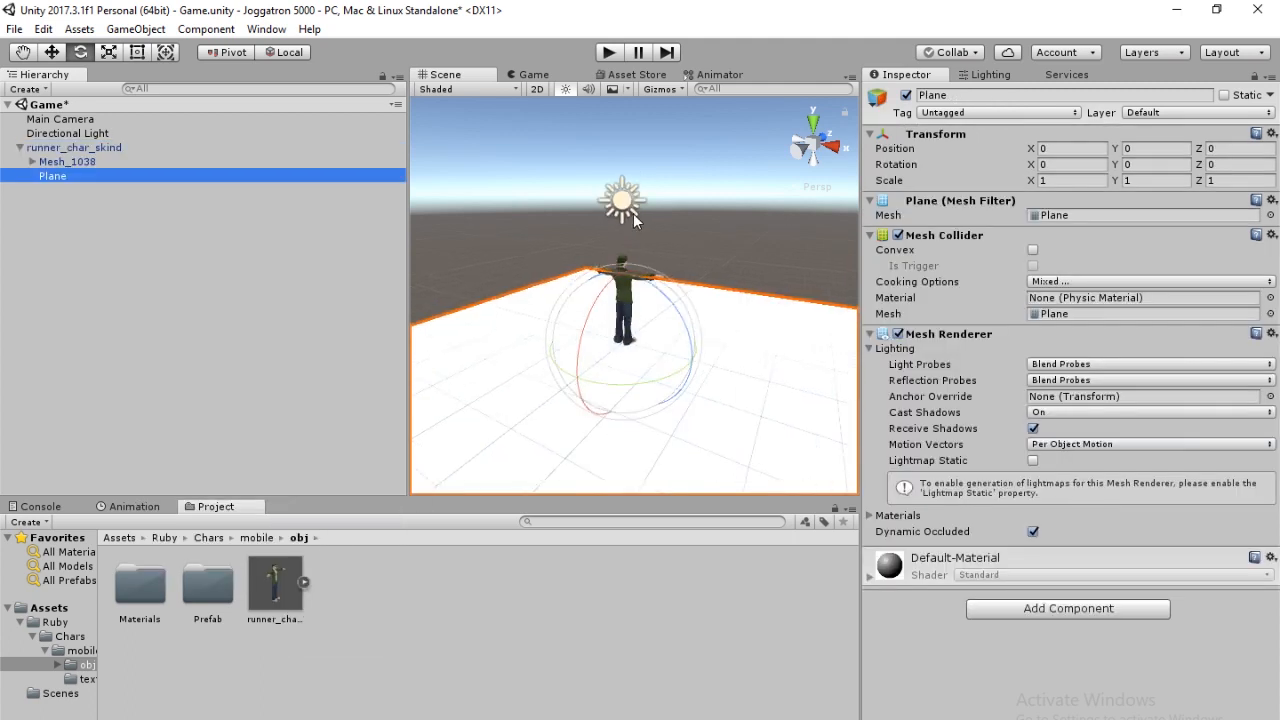
key(ctrl+s)
Move the Plane out of runner_char_skind to the top level of the scene hierarchy.
drag(637, 385, 385, 328)
key(ctrl+z)
click(82, 148)
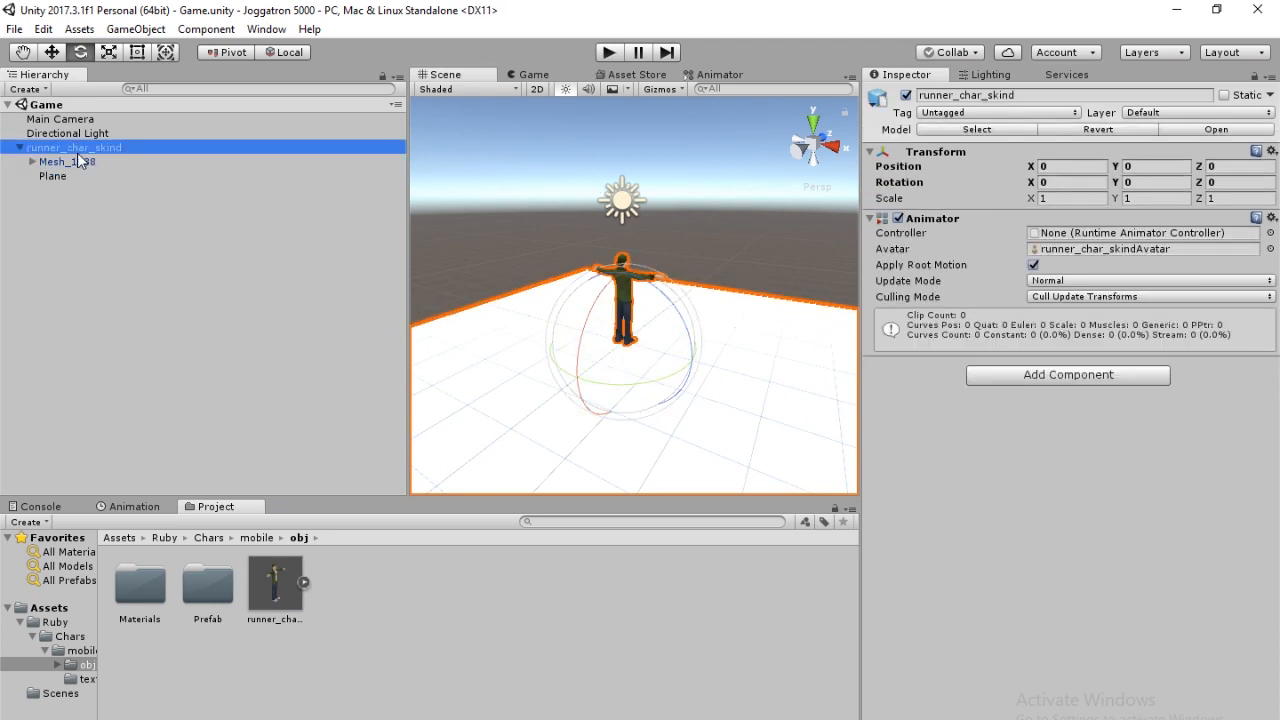
drag(40, 175, 55, 145)
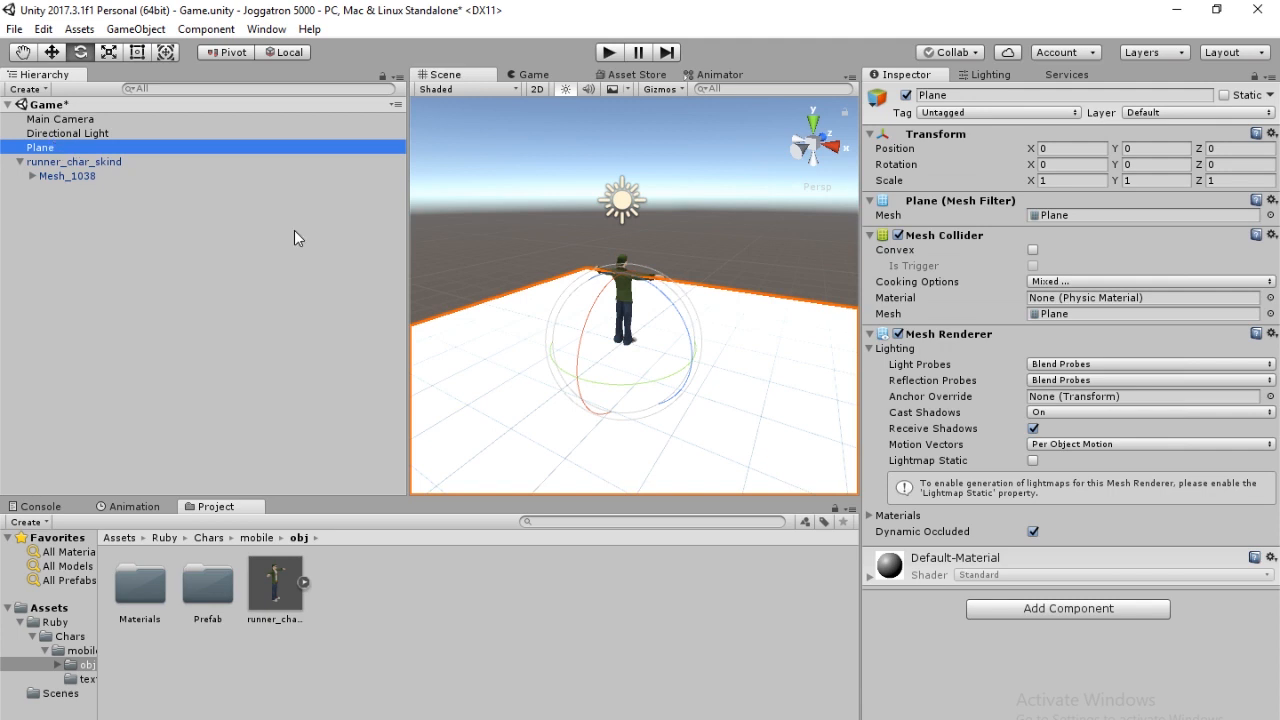
Rotate runner_char_skind to 180 on Y, save the scene and preview it in Play mode.
click(60, 162)
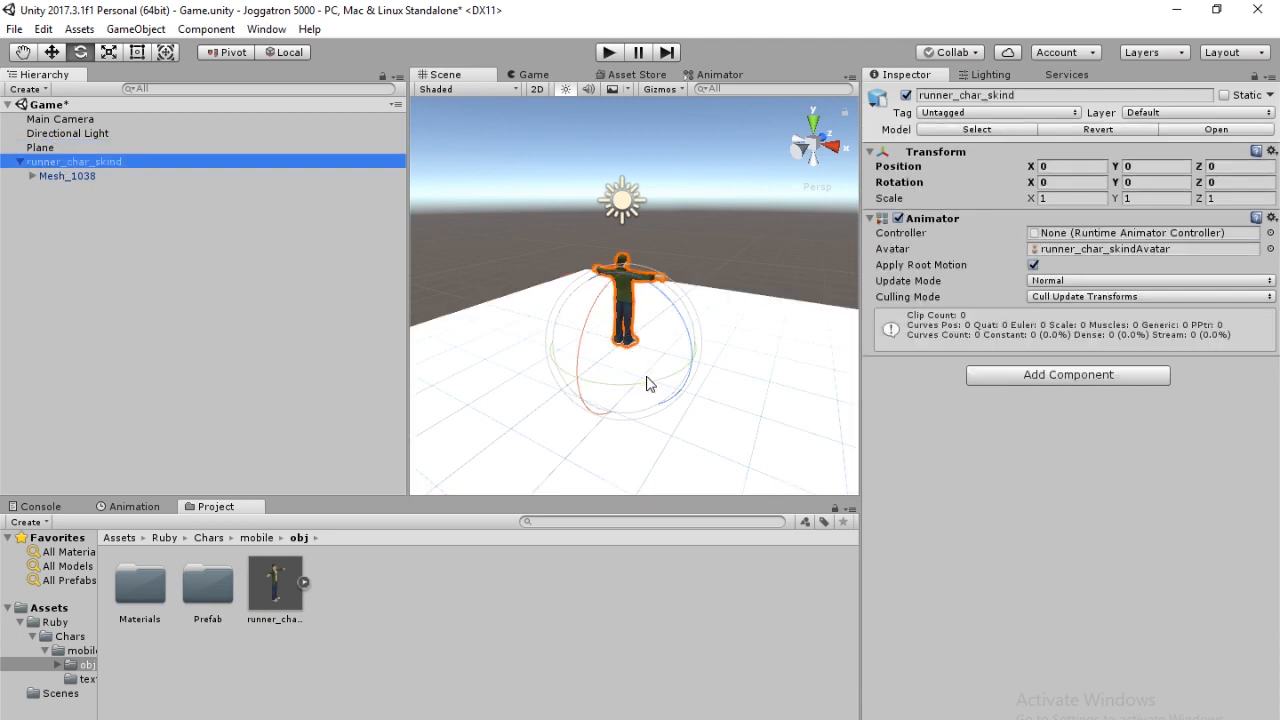
drag(648, 385, 143, 330)
key(ctrl+s)
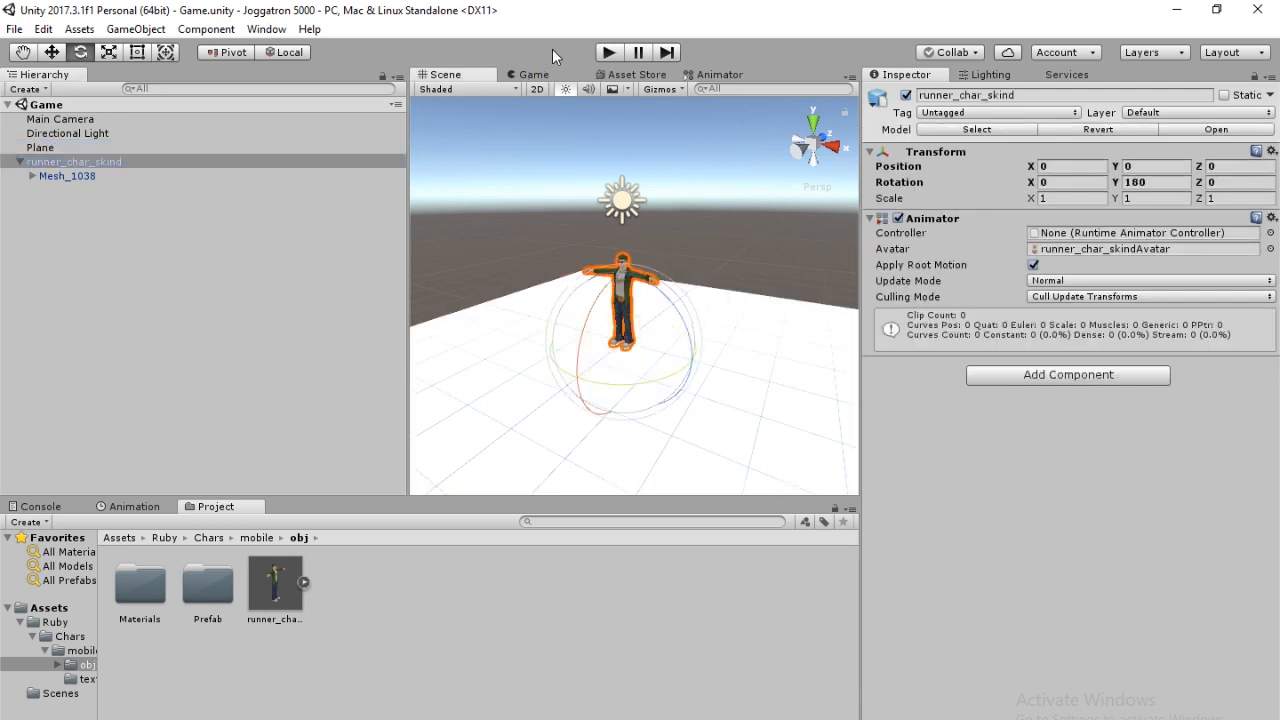
click(607, 53)
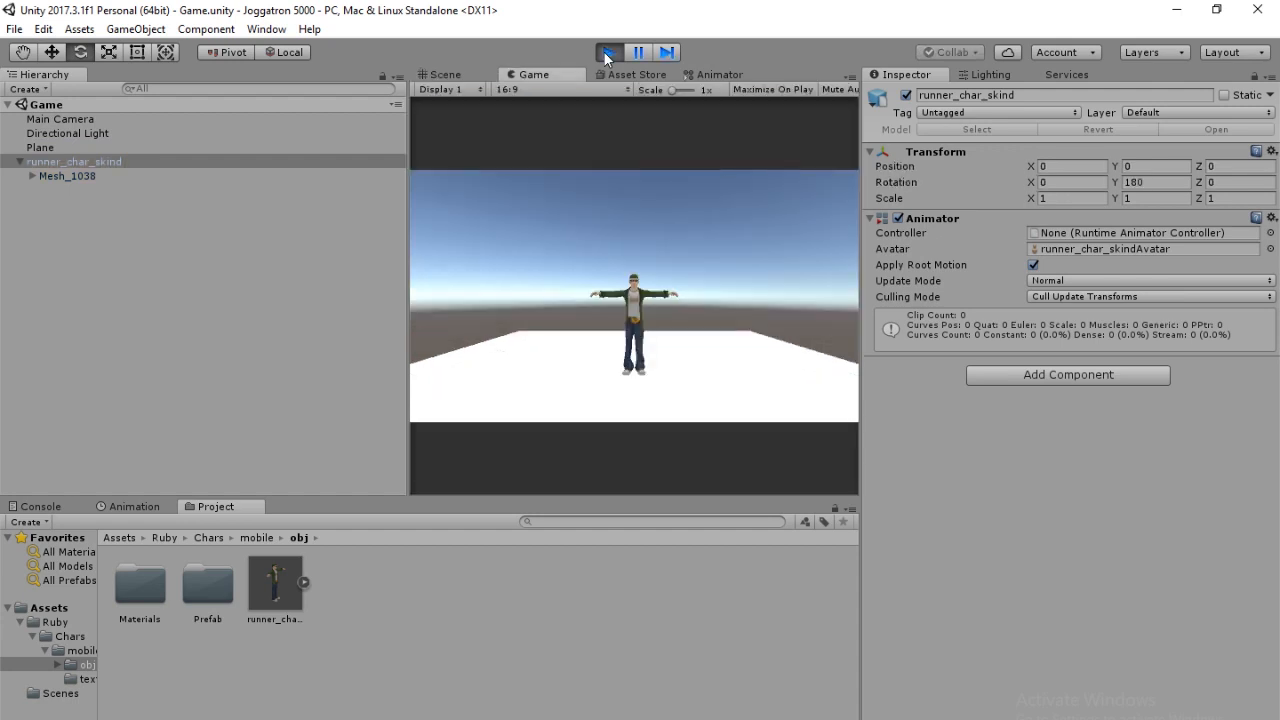
click(605, 52)
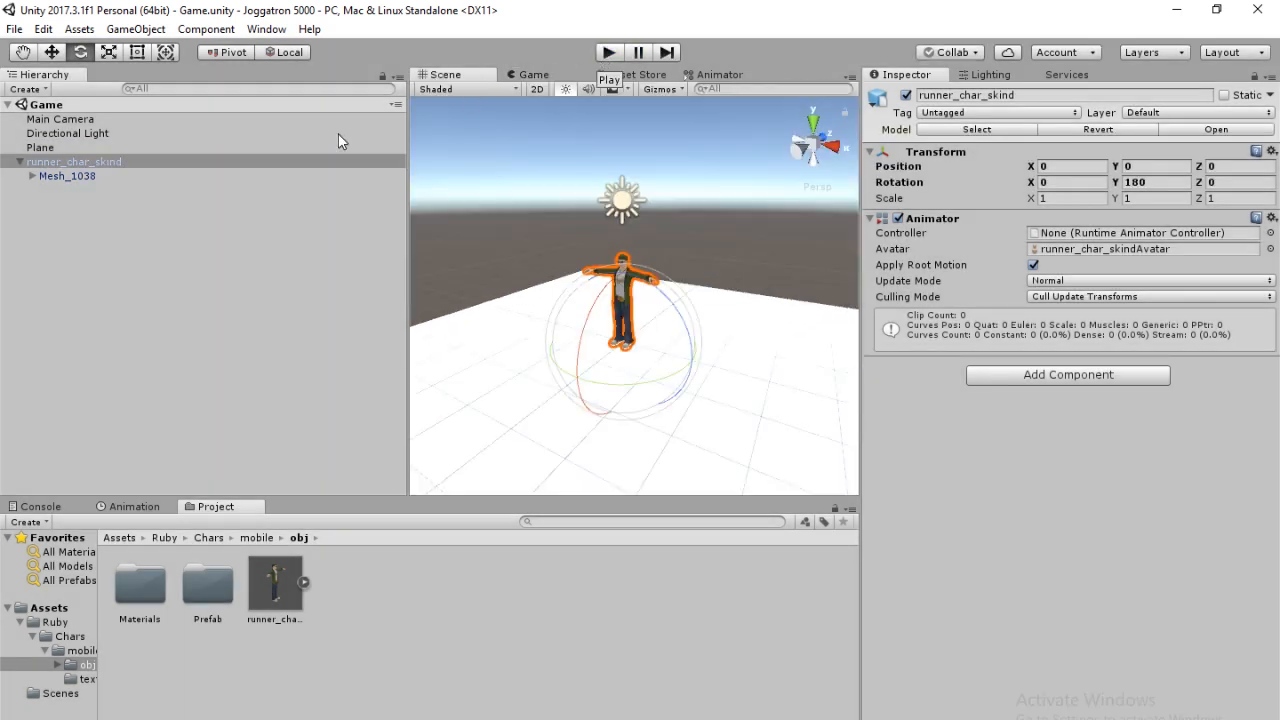
Collapse runner_char_skind in the hierarchy and start creating a 3D Ragdoll.
click(20, 162)
click(52, 219)
right_click(57, 241)
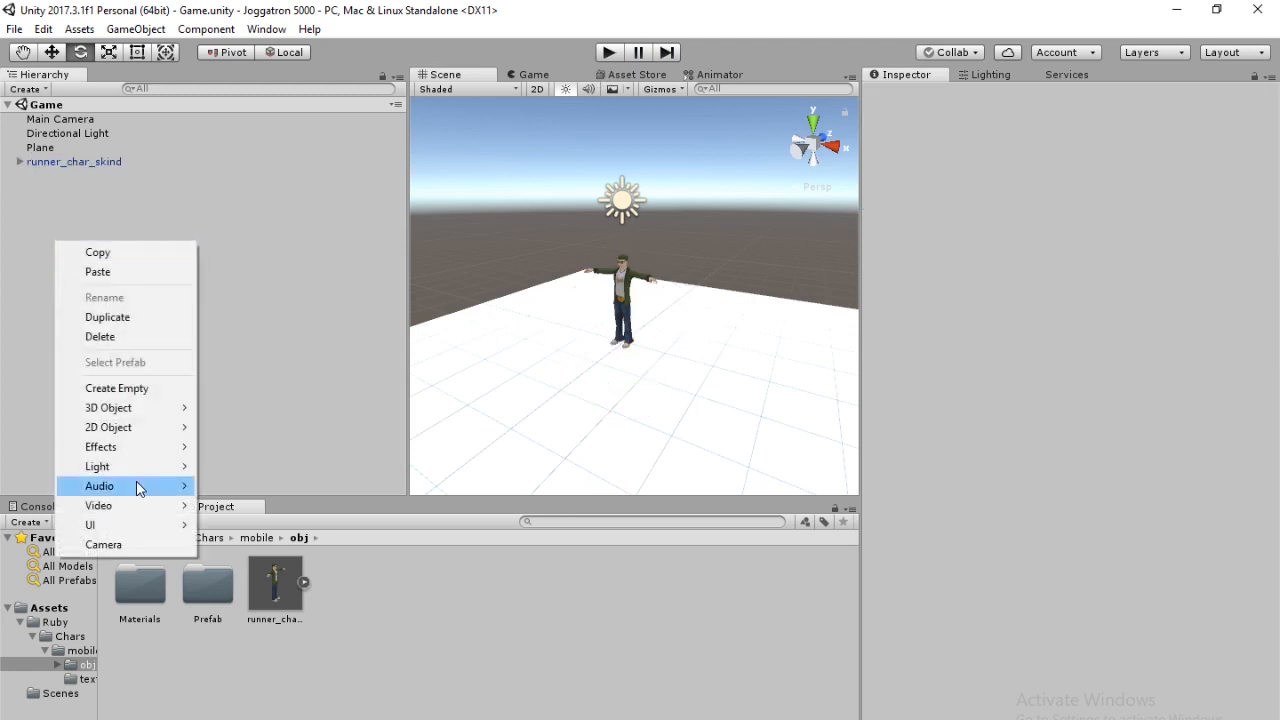
mouse_move(177, 408)
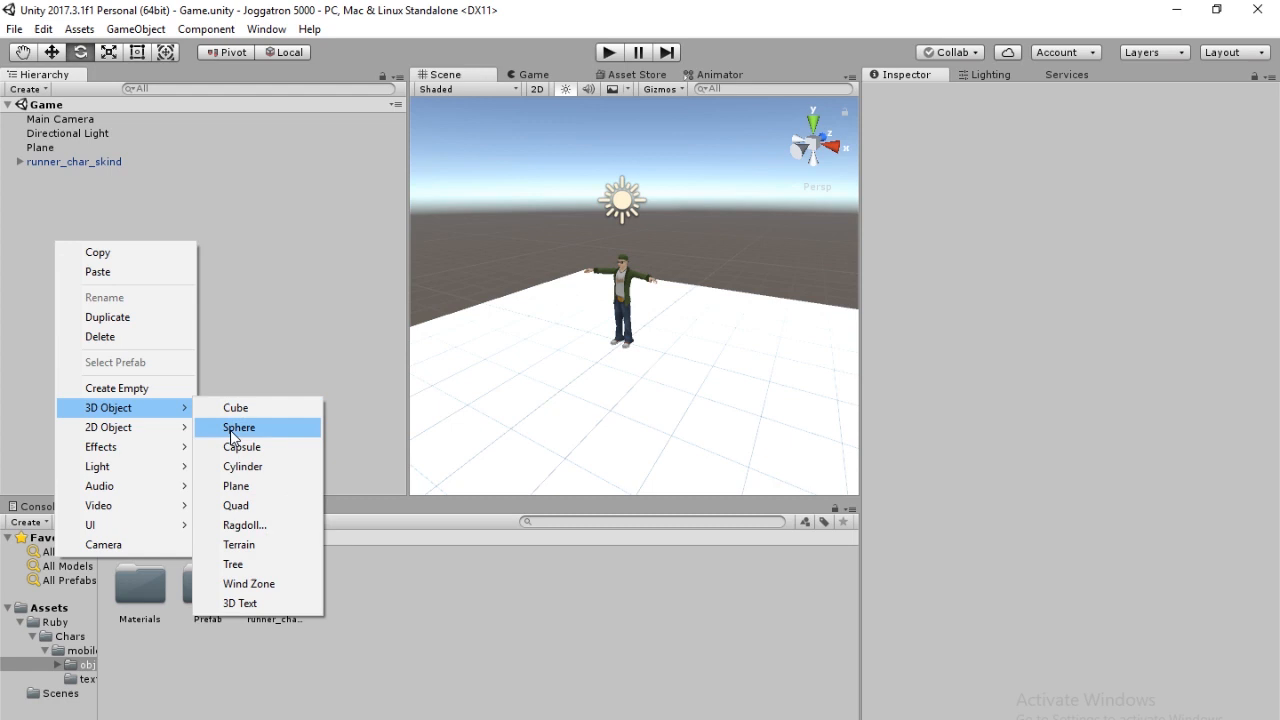
click(245, 525)
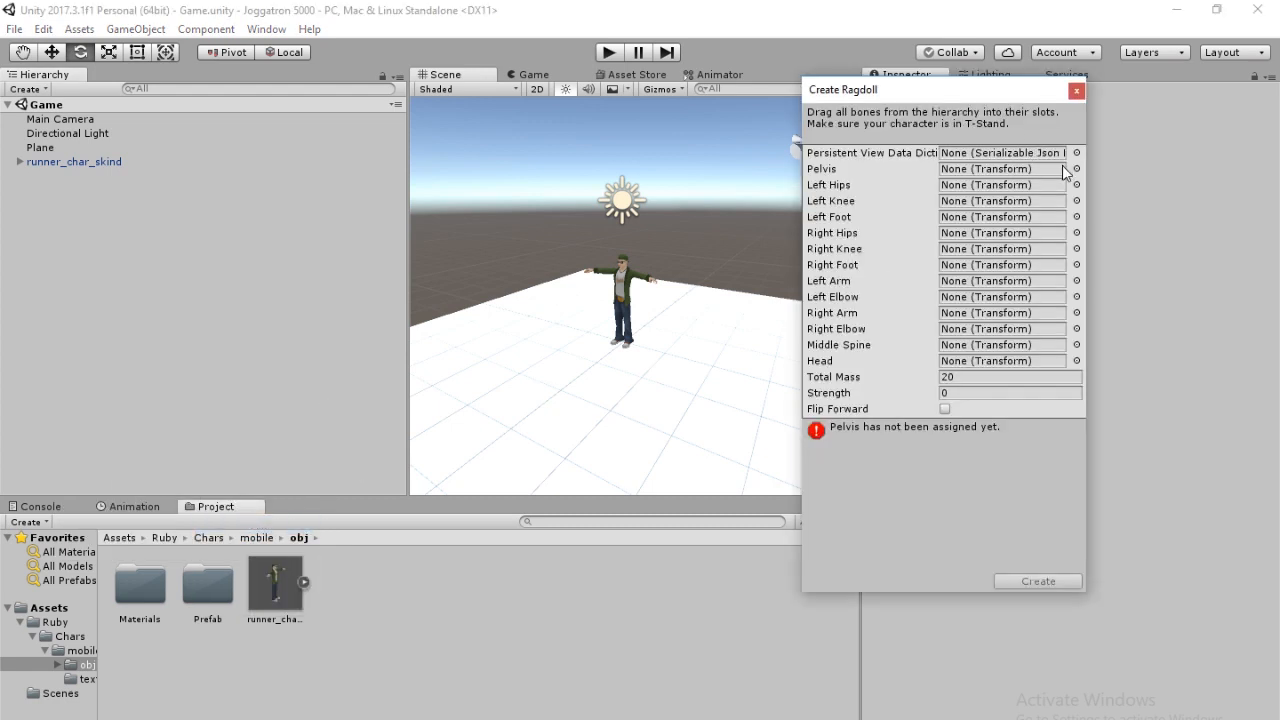
Expand the character's bones down to the hip and assign pelvis as Pelvis and abdomen as Middle Spine.
click(20, 161)
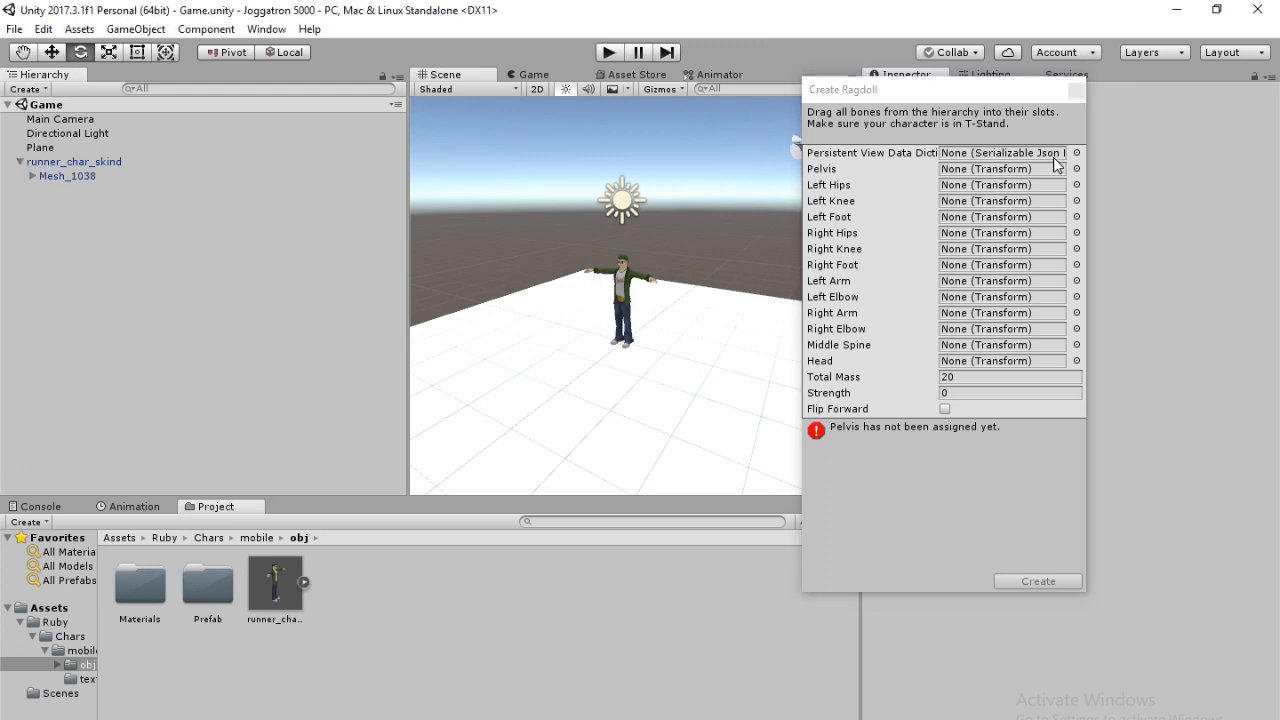
click(33, 176)
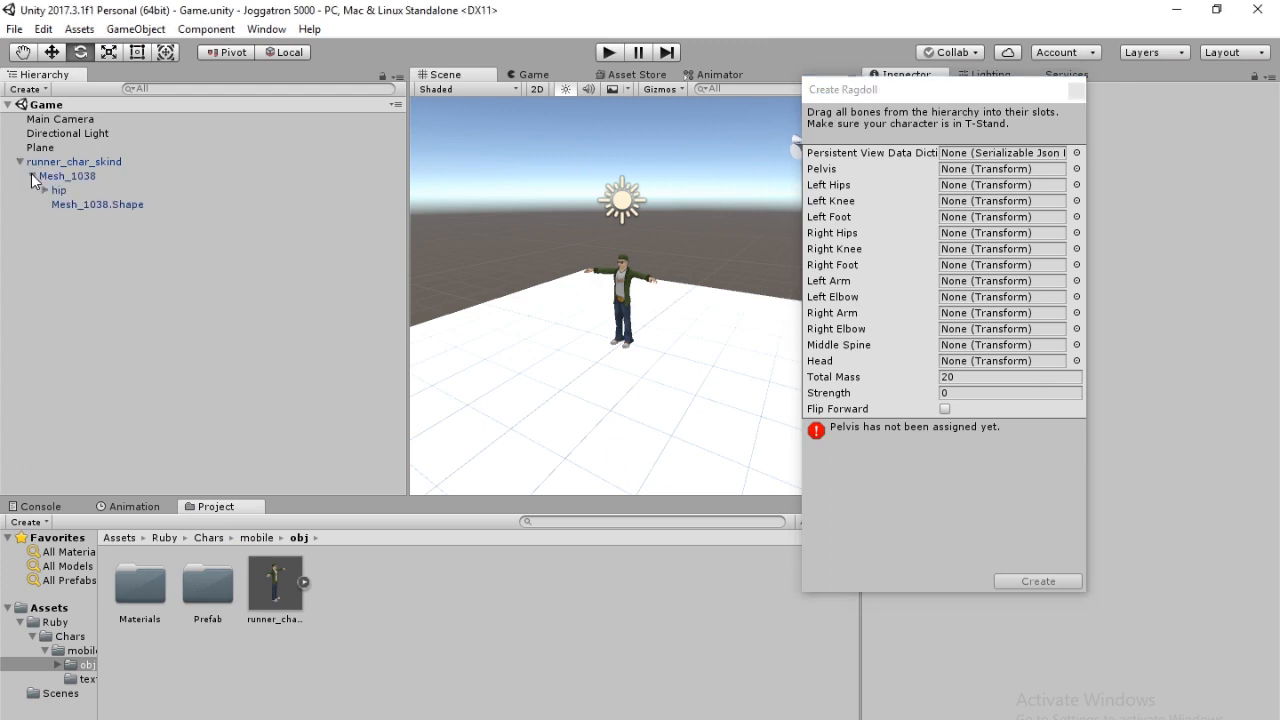
click(45, 190)
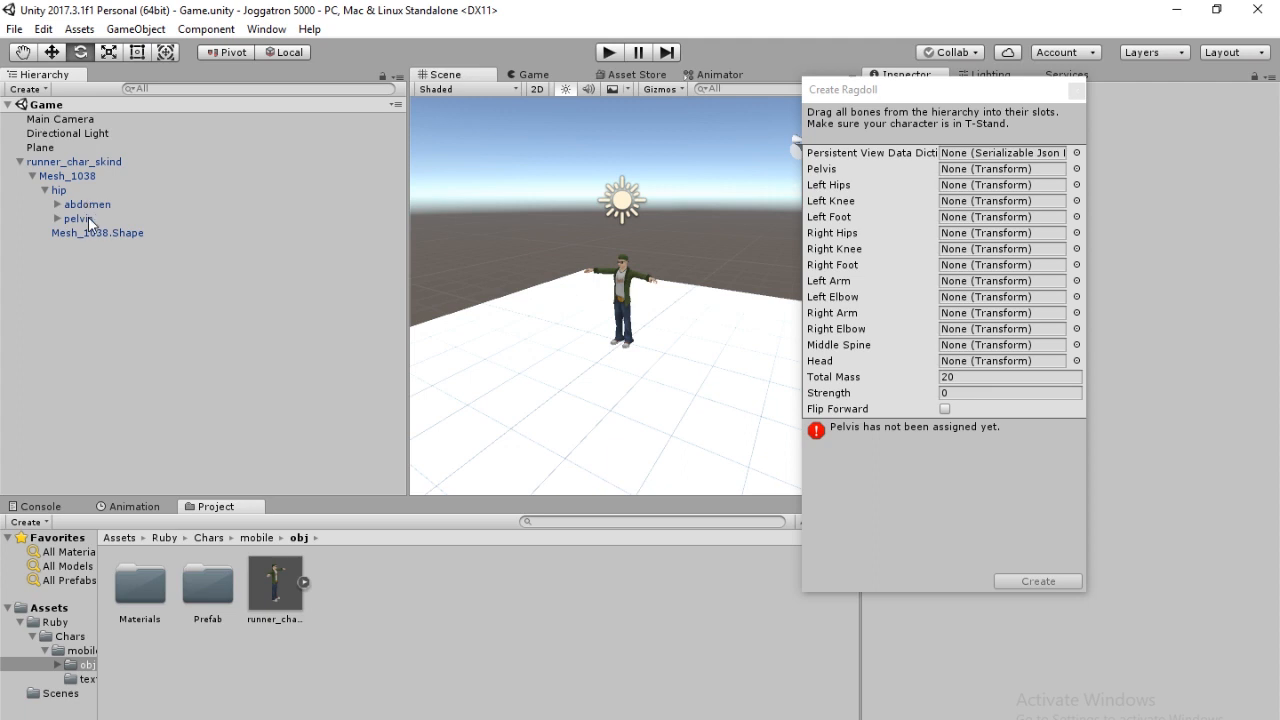
drag(86, 226, 1030, 176)
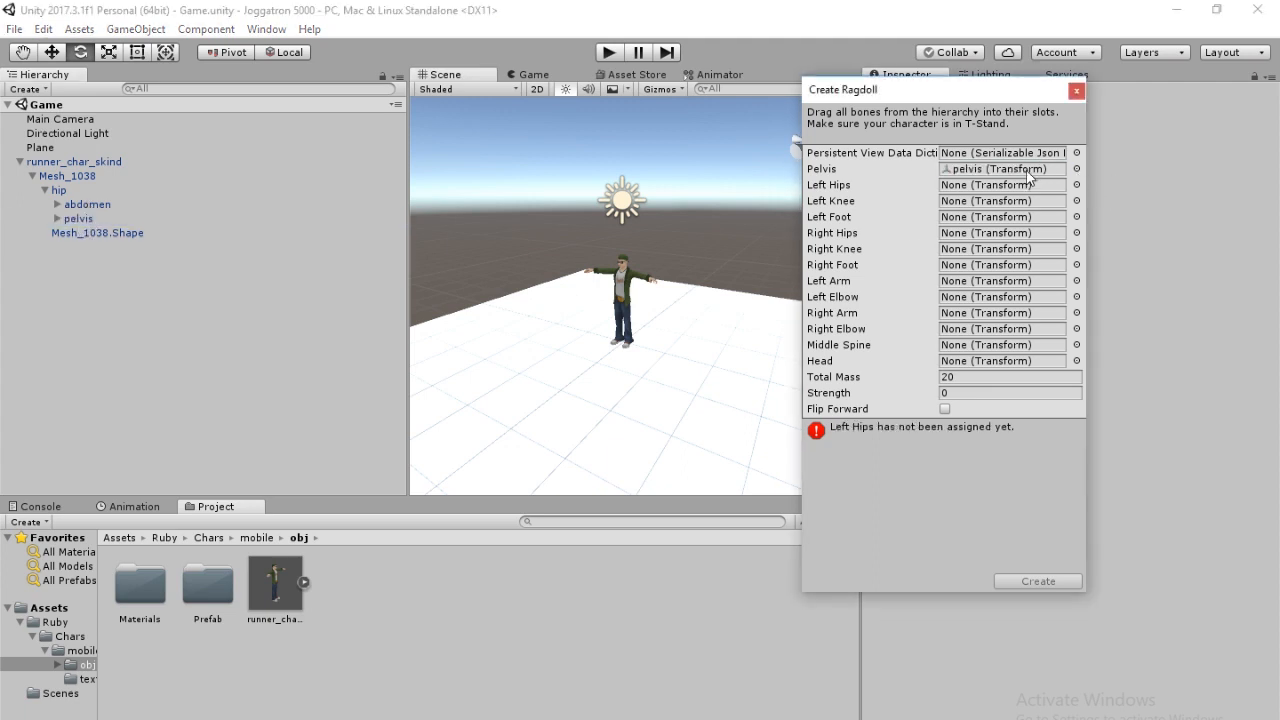
drag(110, 205, 992, 344)
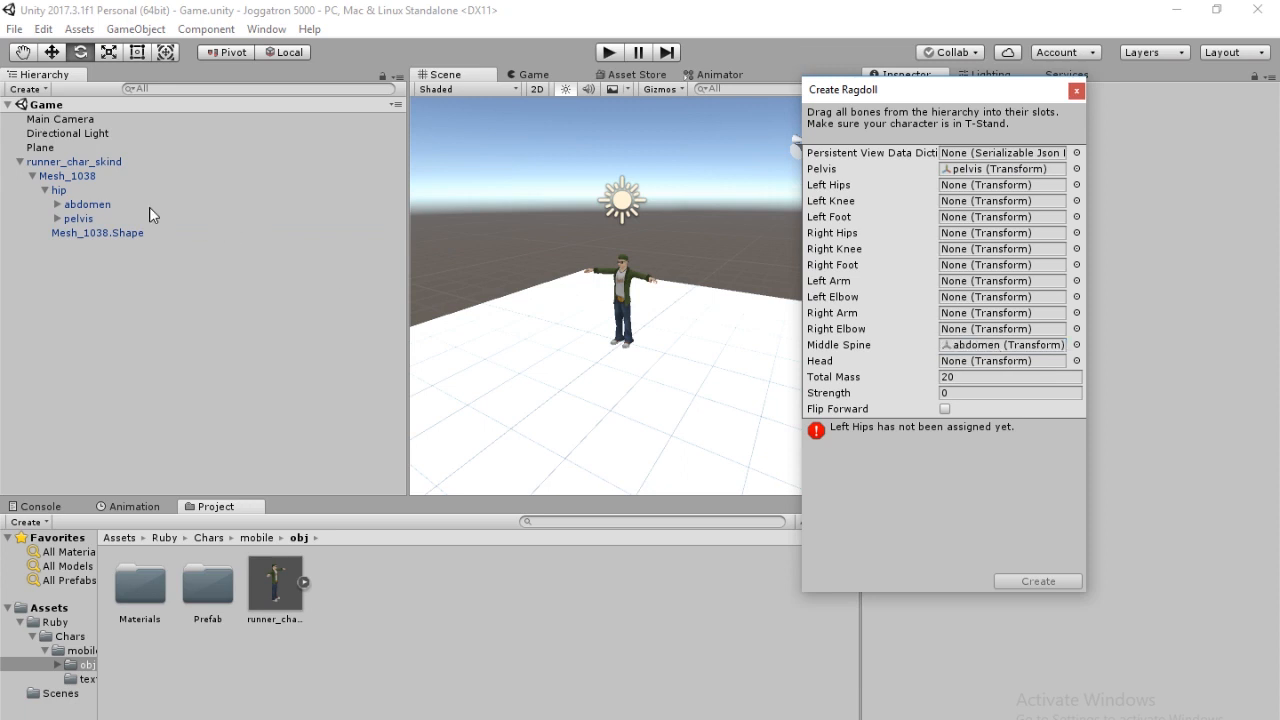
Assign the lThigh bone as Left Hips and the rThigh bone as Right Hips in the ragdoll setup.
click(57, 218)
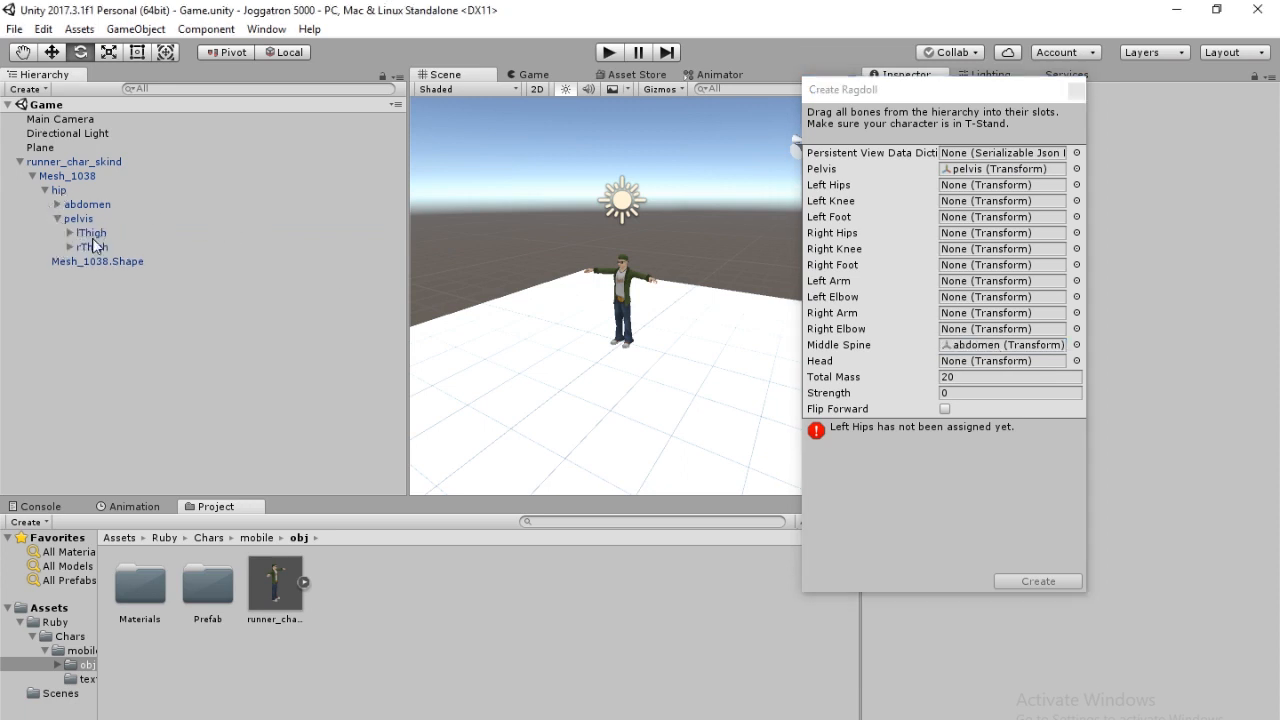
drag(100, 238, 995, 185)
drag(92, 247, 970, 236)
Assign the lShin bone as Left Knee and the lFoot bone as Left Foot.
click(70, 233)
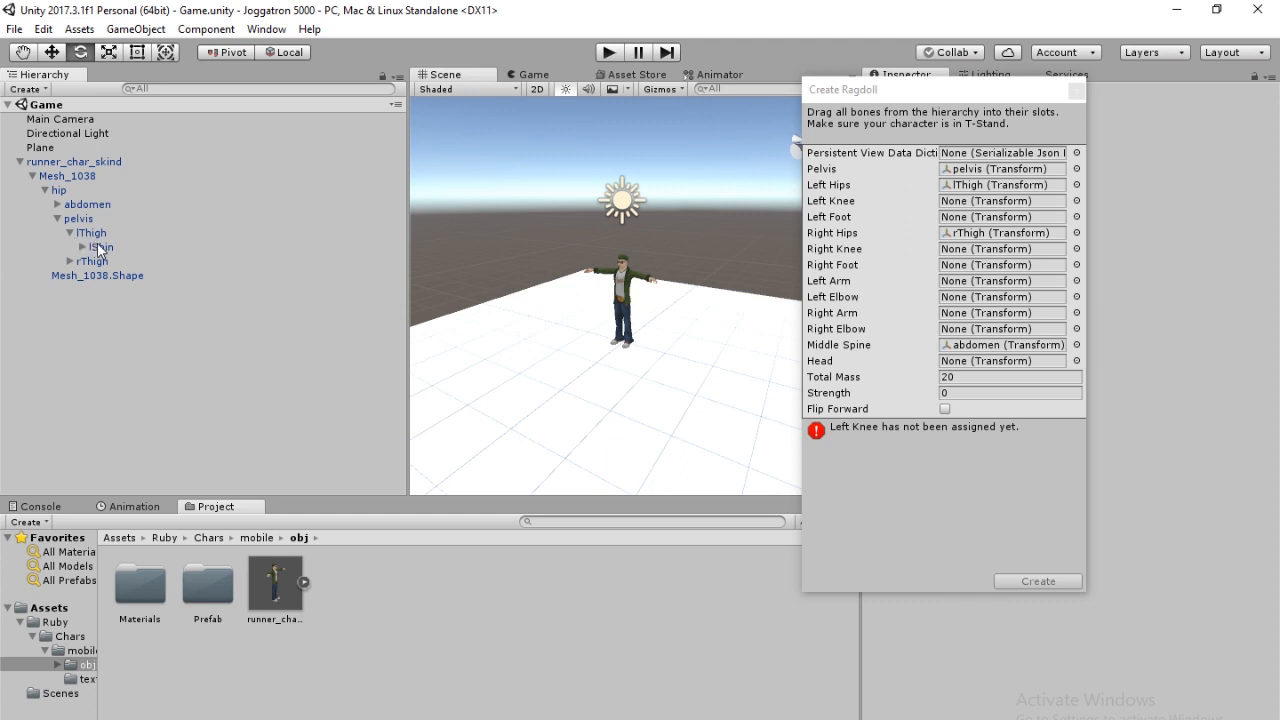
drag(98, 248, 998, 208)
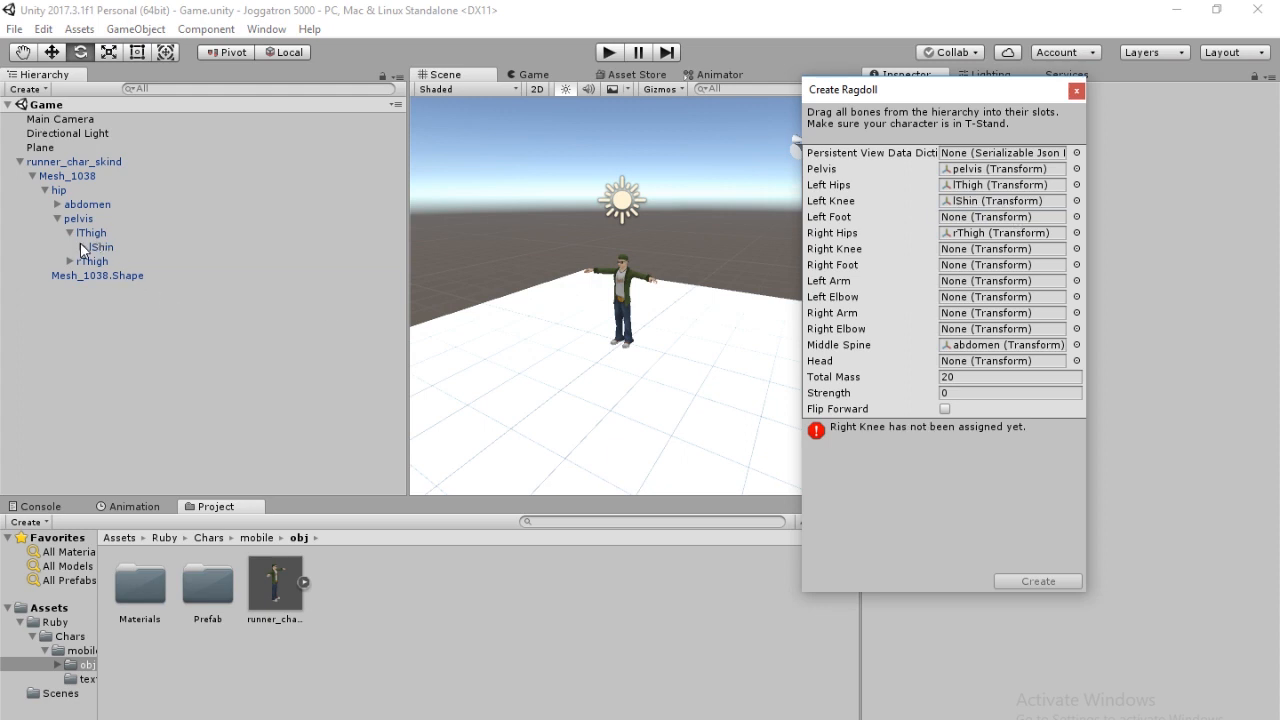
click(82, 247)
drag(134, 262, 978, 222)
Assign the rShin bone as Right Knee and the rFoot bone as Right Foot.
click(69, 275)
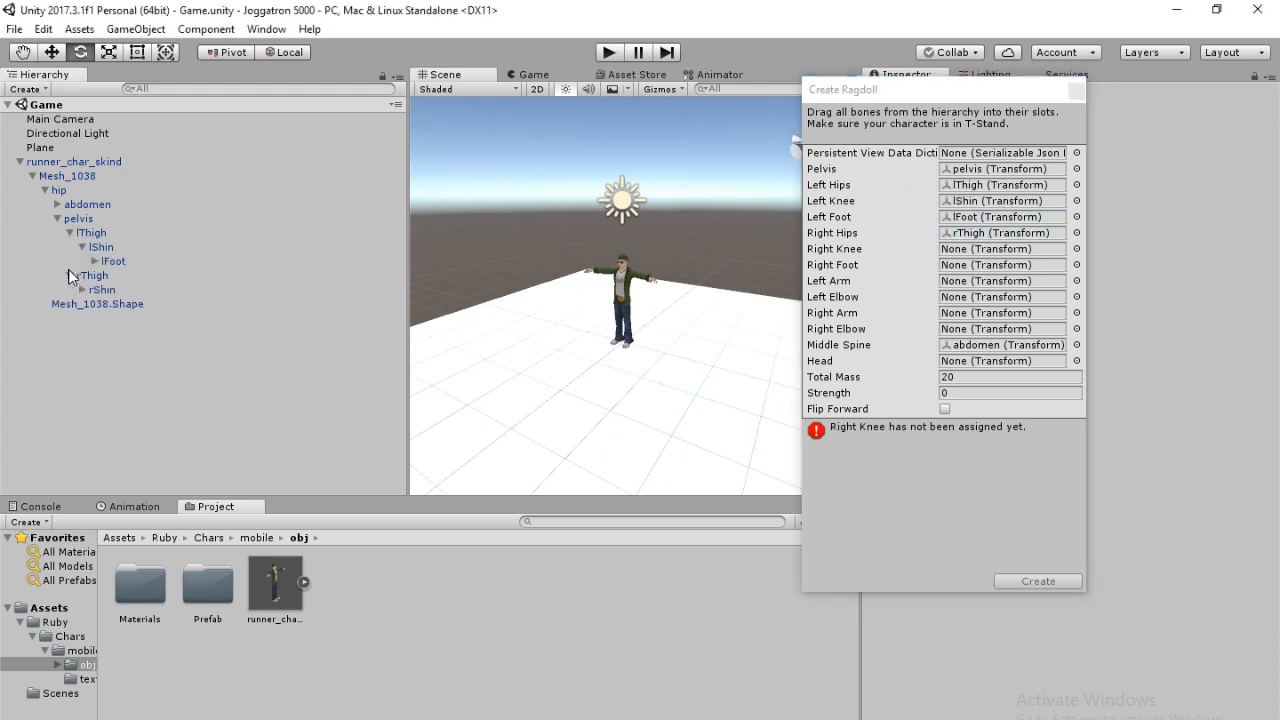
drag(106, 290, 984, 254)
click(83, 291)
drag(113, 304, 957, 268)
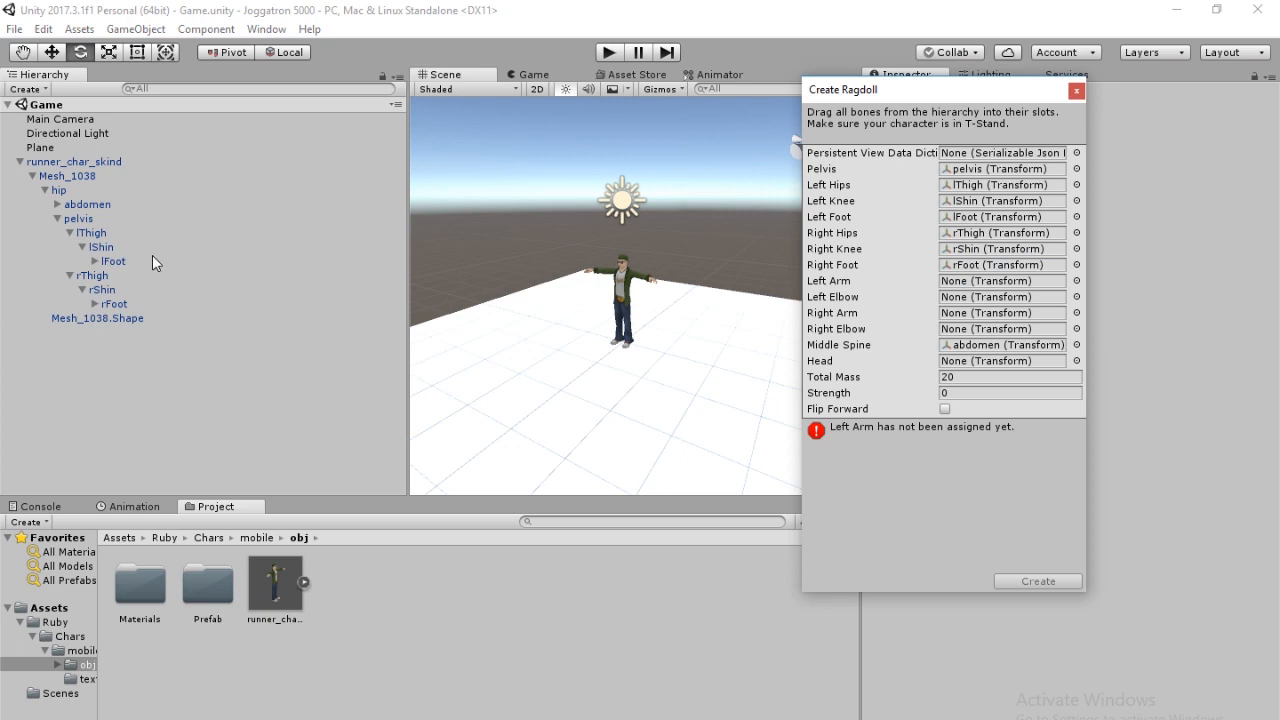
Expand the abdomen bones through the chest to the neck and assign the head bone as Head.
click(57, 219)
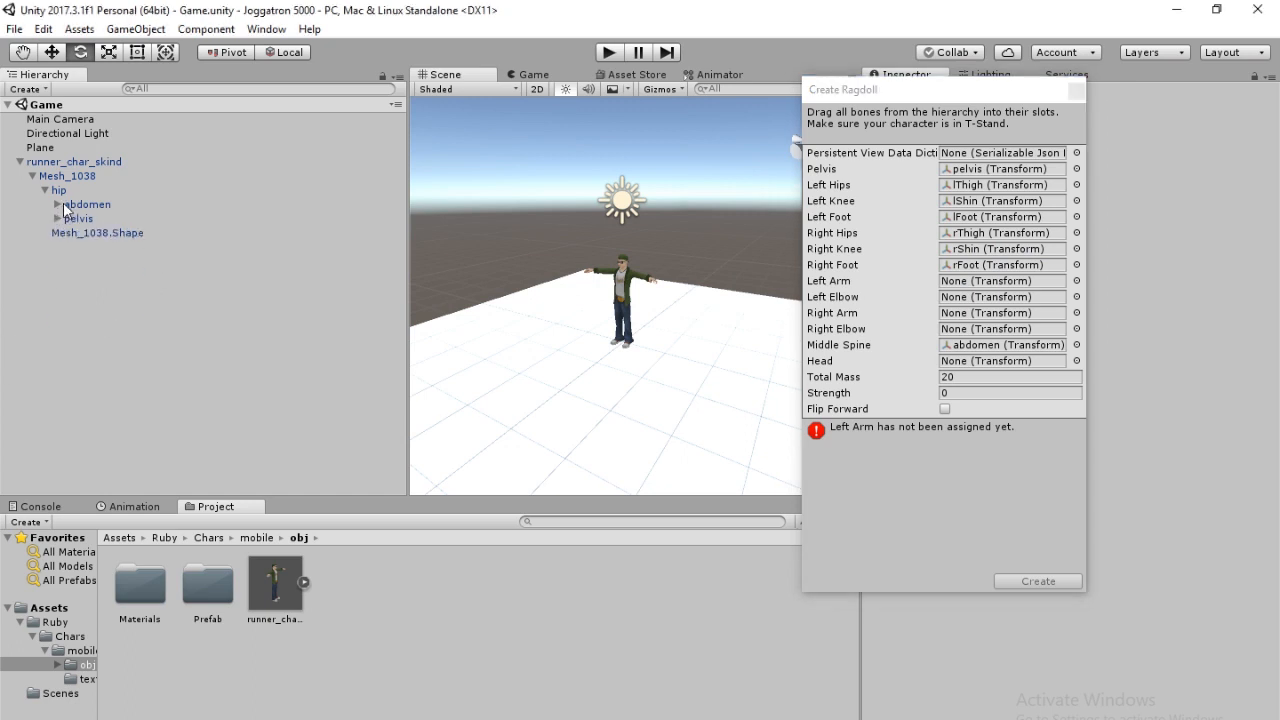
click(57, 204)
click(70, 218)
click(82, 232)
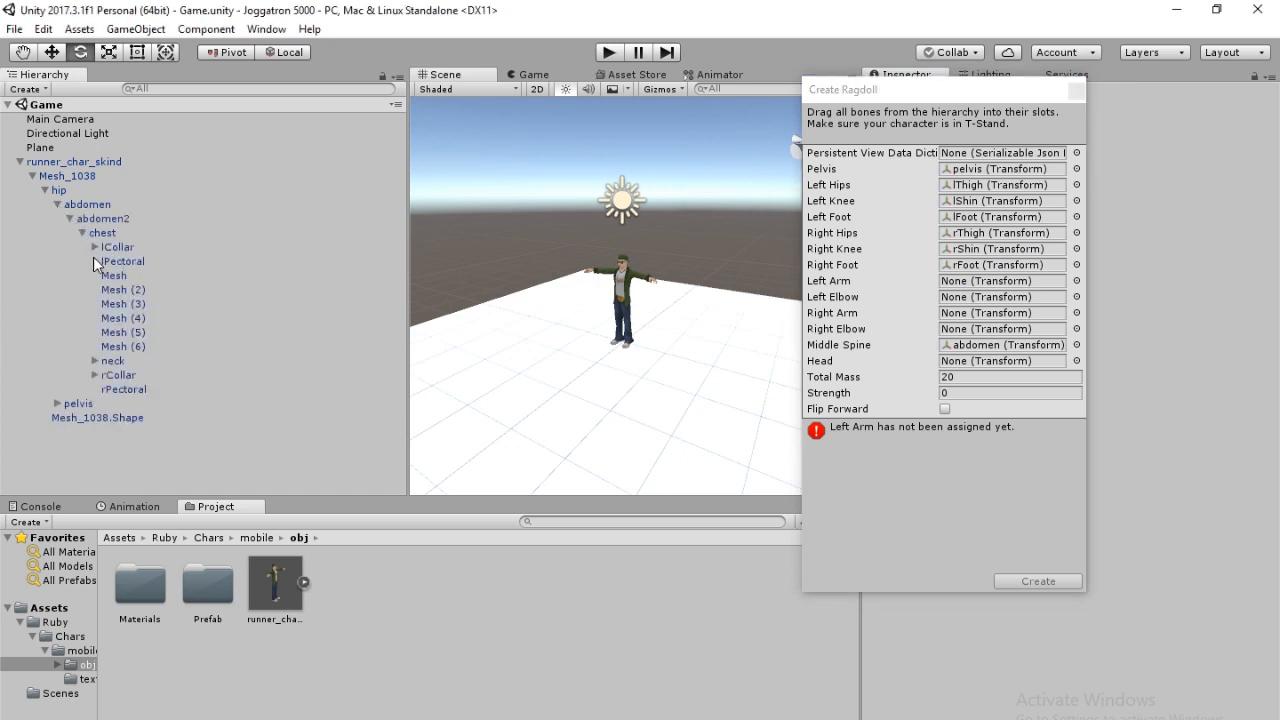
click(94, 361)
drag(124, 375, 1003, 368)
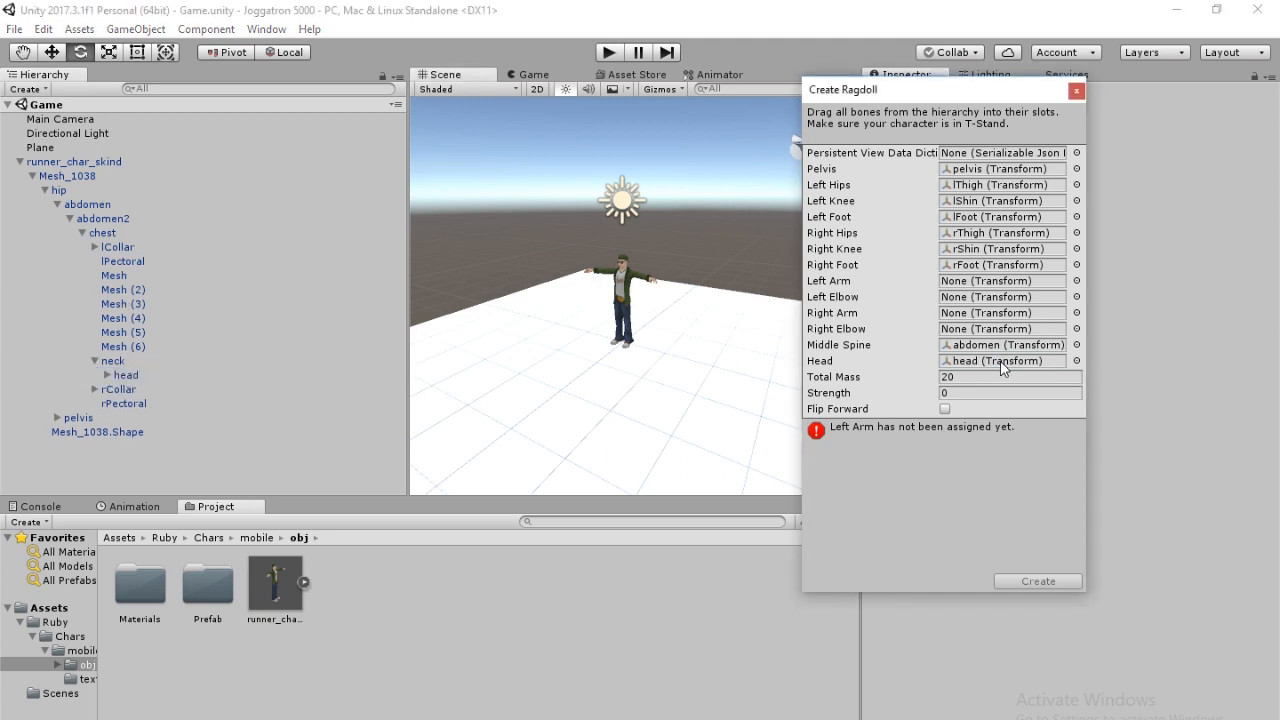
click(95, 361)
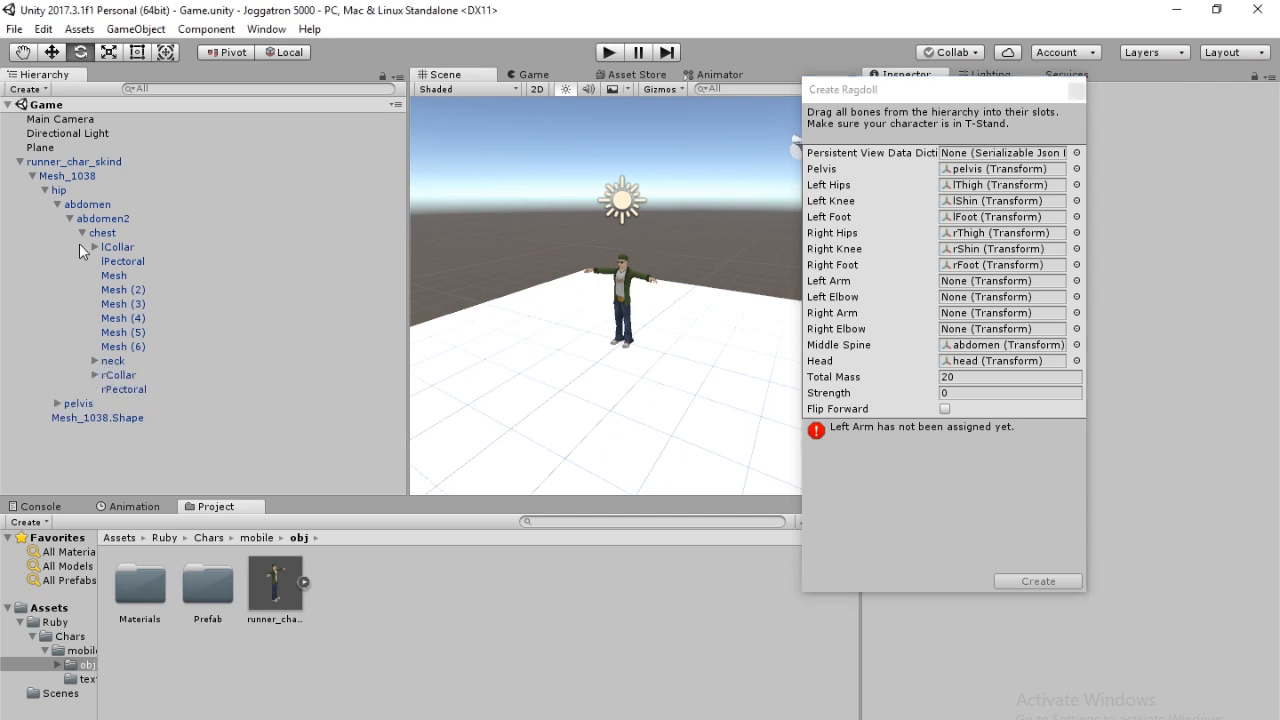
Assign the rShldr bone as Right Arm and the rForeArm bone as Right Elbow.
click(94, 375)
drag(136, 390, 1003, 314)
click(108, 390)
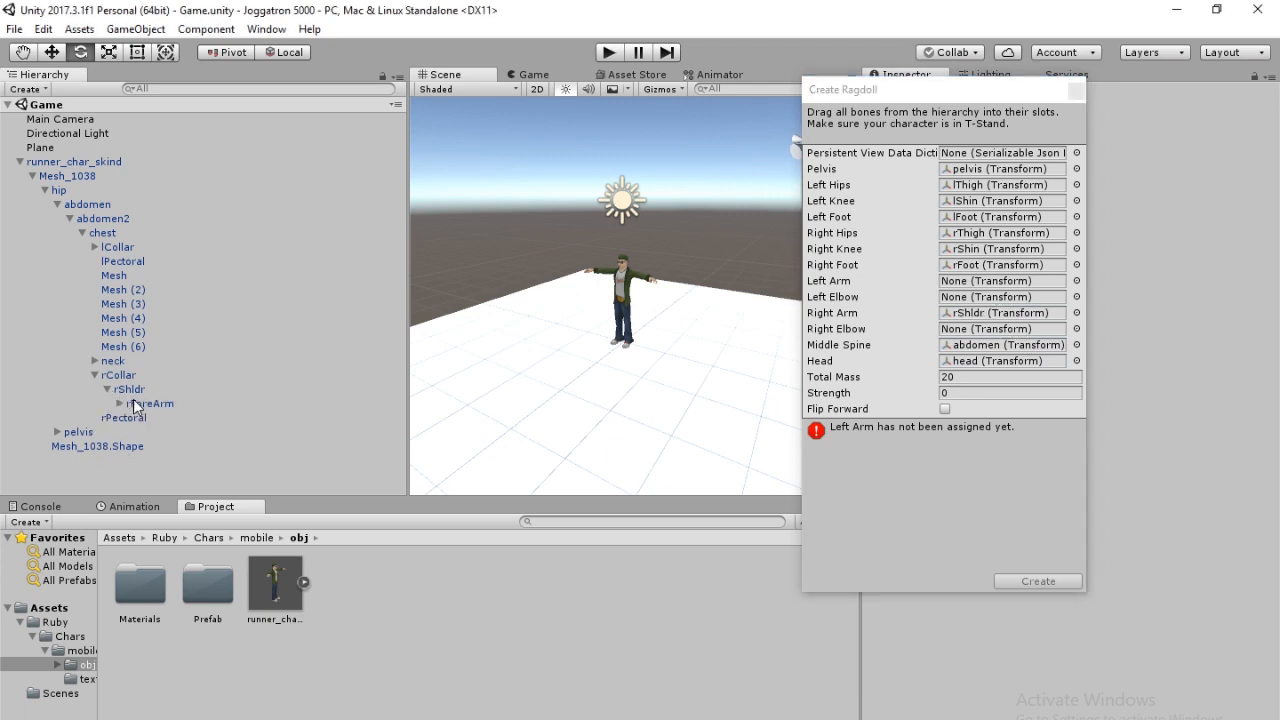
drag(150, 403, 1010, 330)
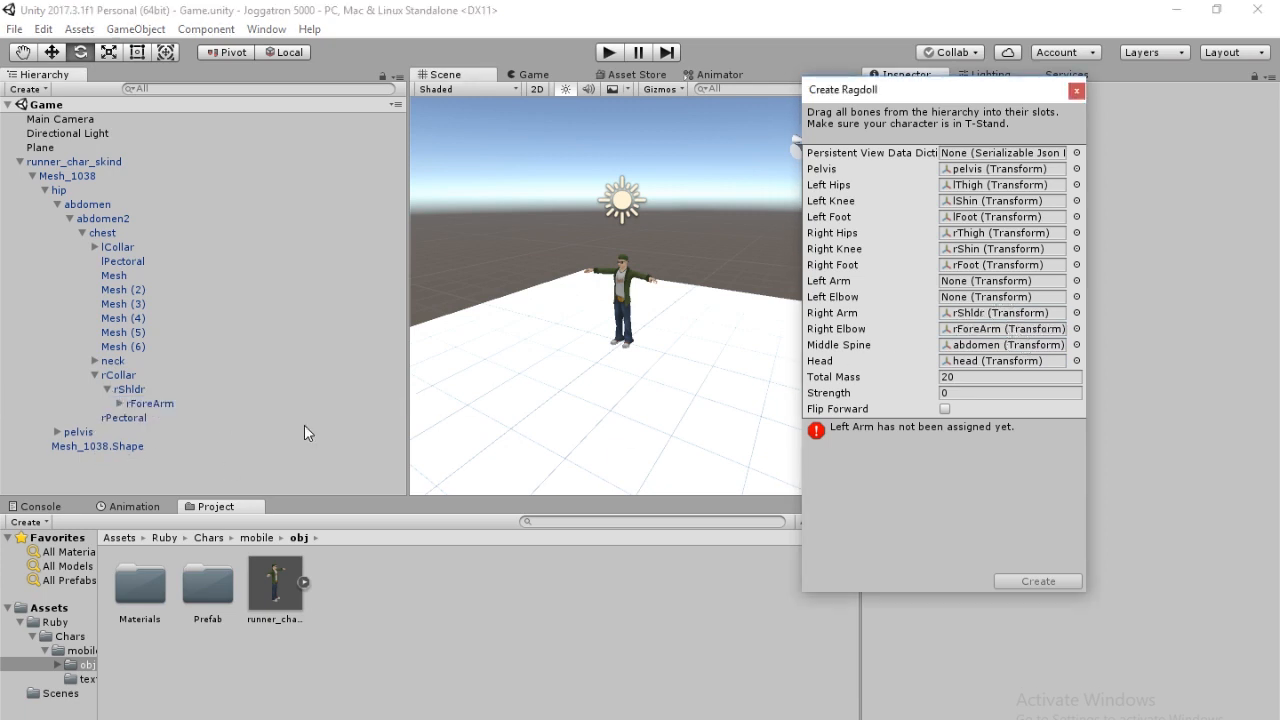
Assign the lShldr bone as Left Arm and the lForeArm bone as Left Elbow, and create the ragdoll.
click(95, 375)
click(95, 247)
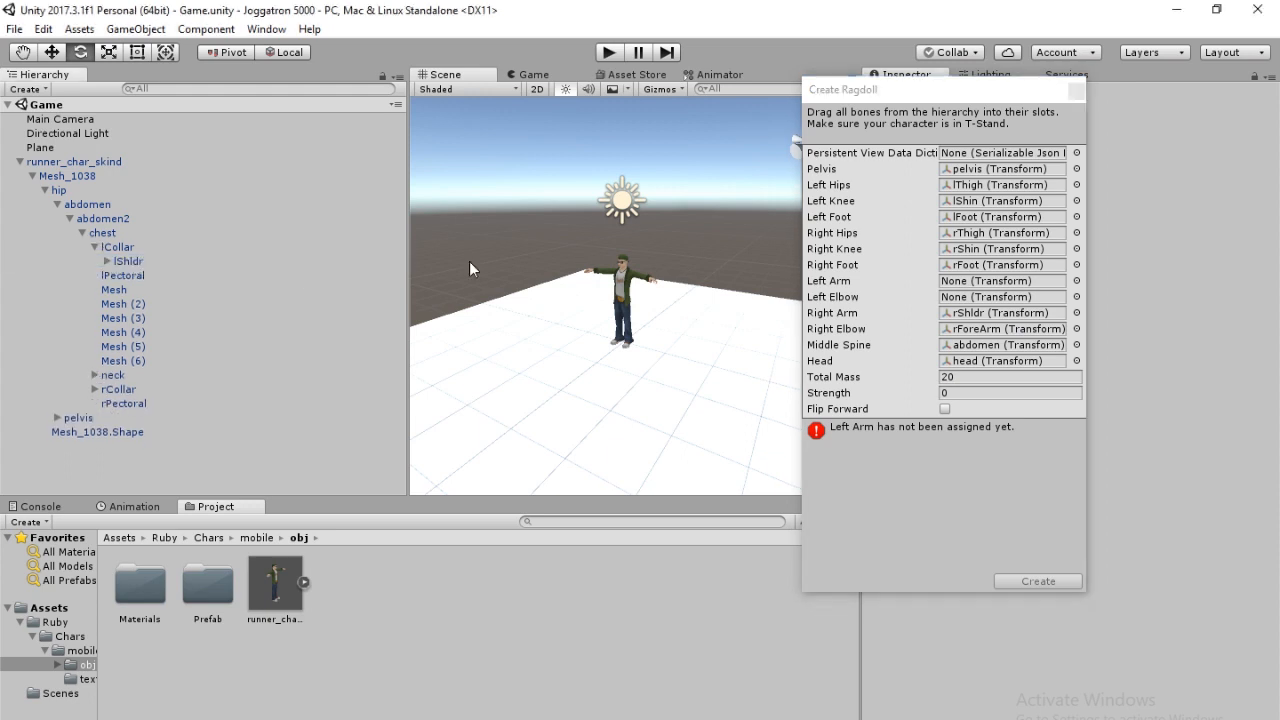
drag(469, 261, 1022, 280)
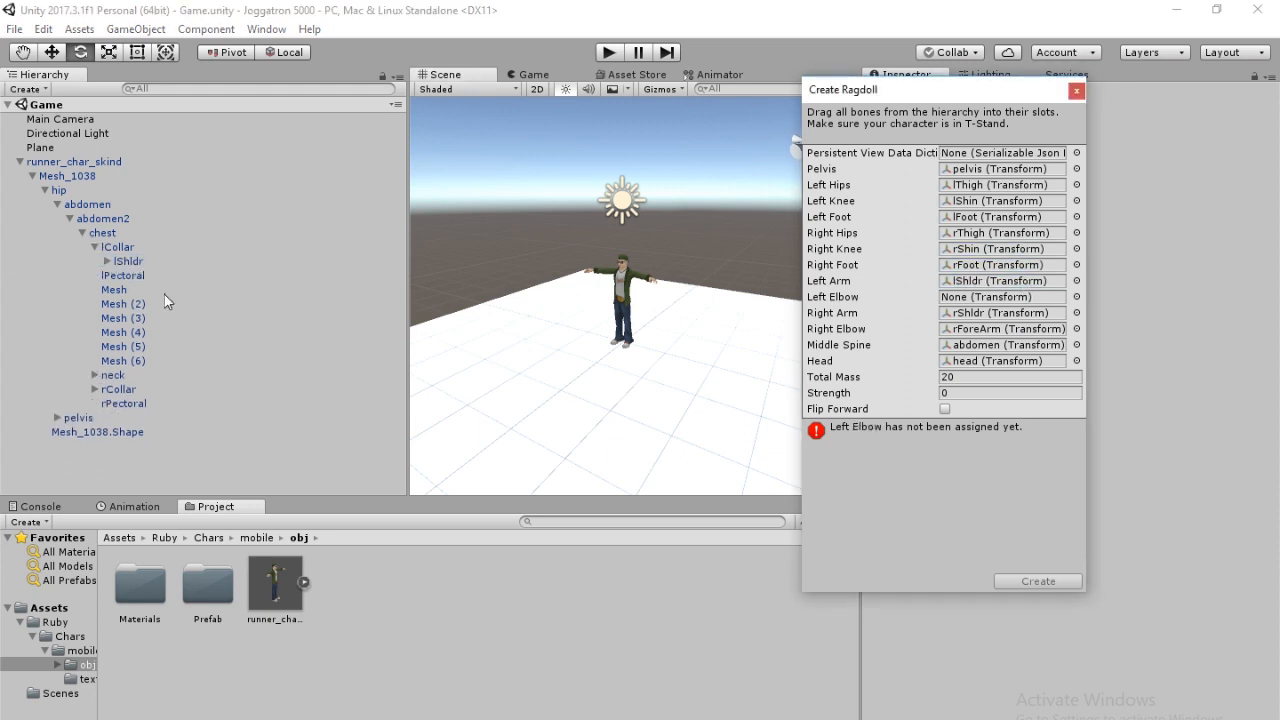
click(107, 261)
drag(149, 276, 996, 305)
click(1035, 581)
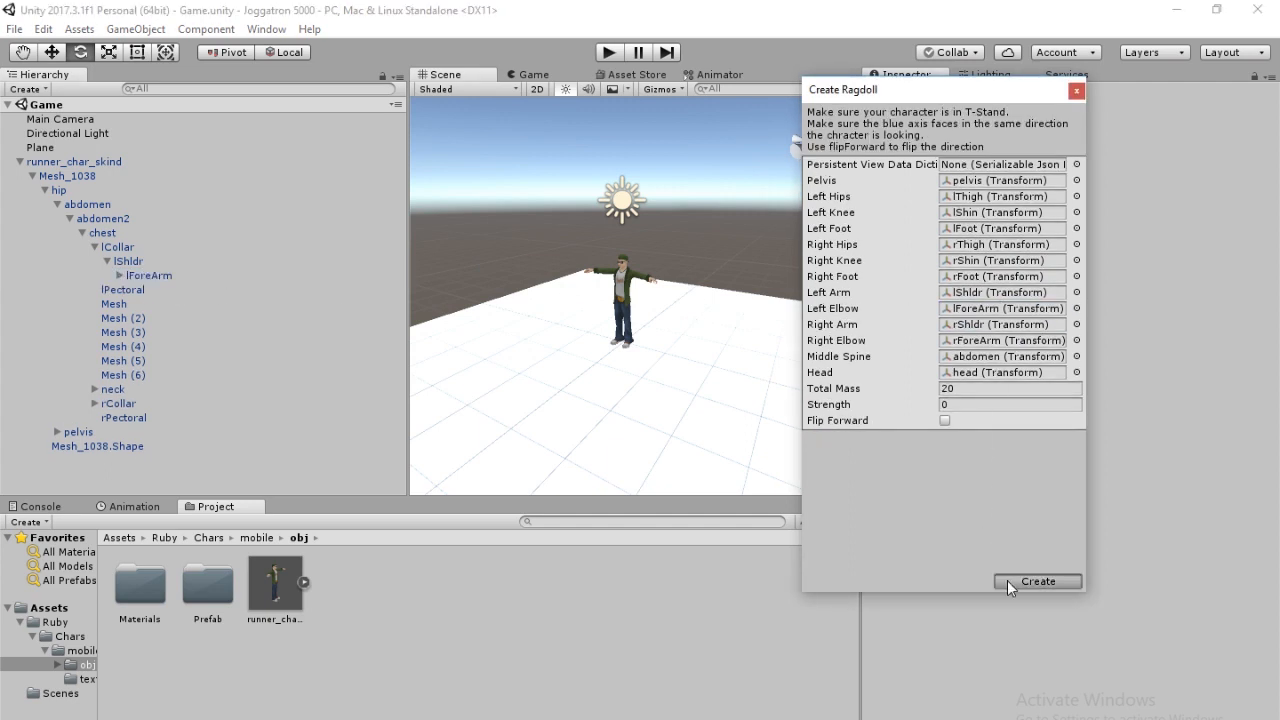
Collapse the runner_char_skind hierarchy and play-test the scene to check the ragdoll, stopping it when done.
click(18, 163)
click(607, 55)
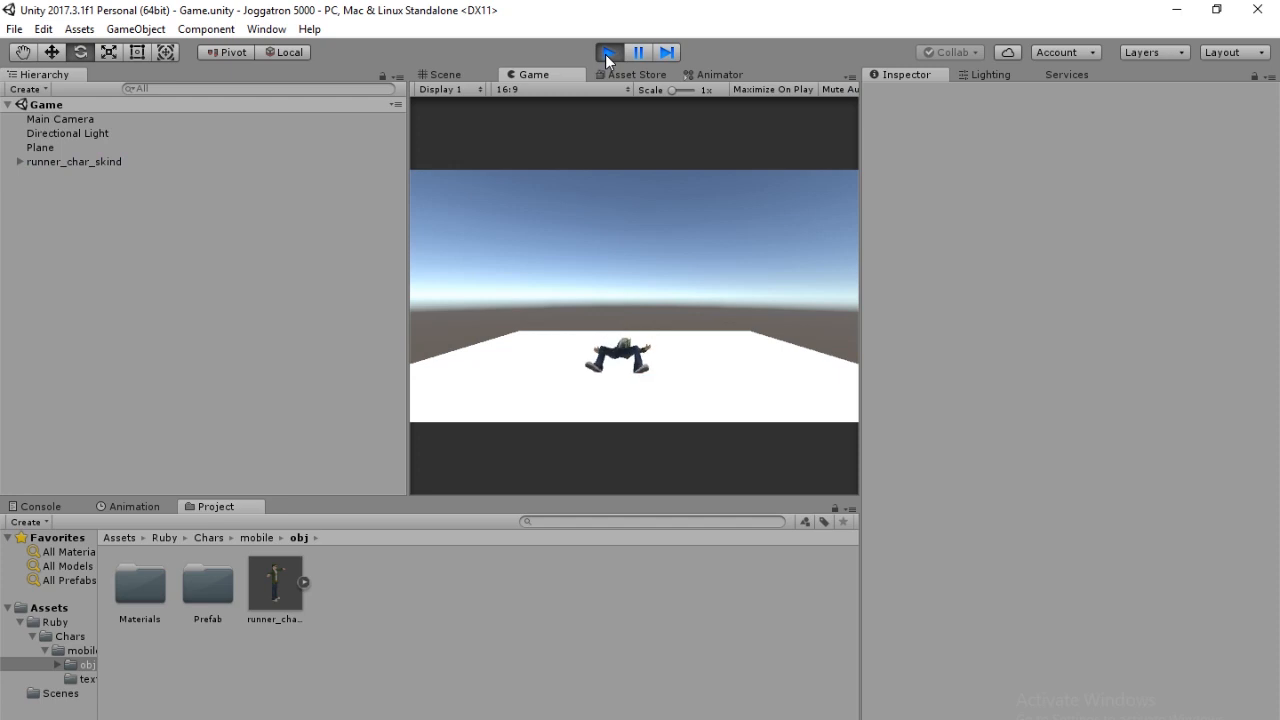
click(607, 55)
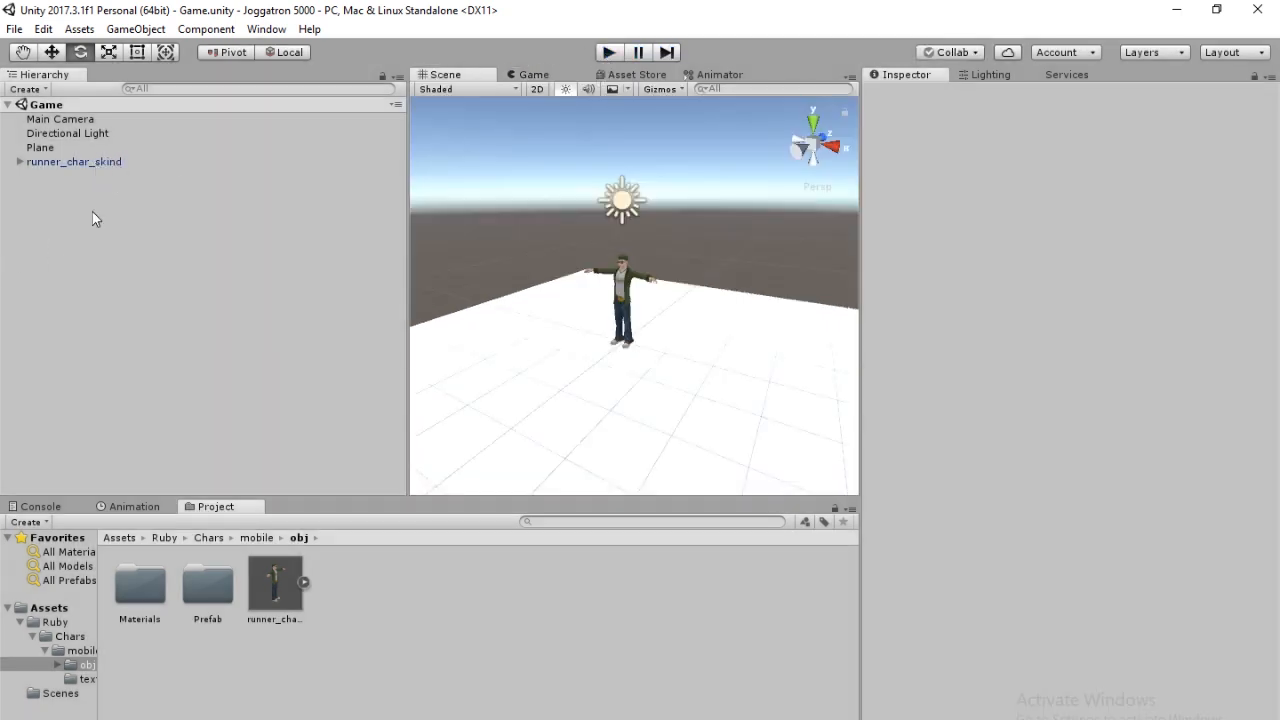
Create an Animator Controller with the default name in the Assets folder and assign it as runner_char_skind's controller.
click(122, 539)
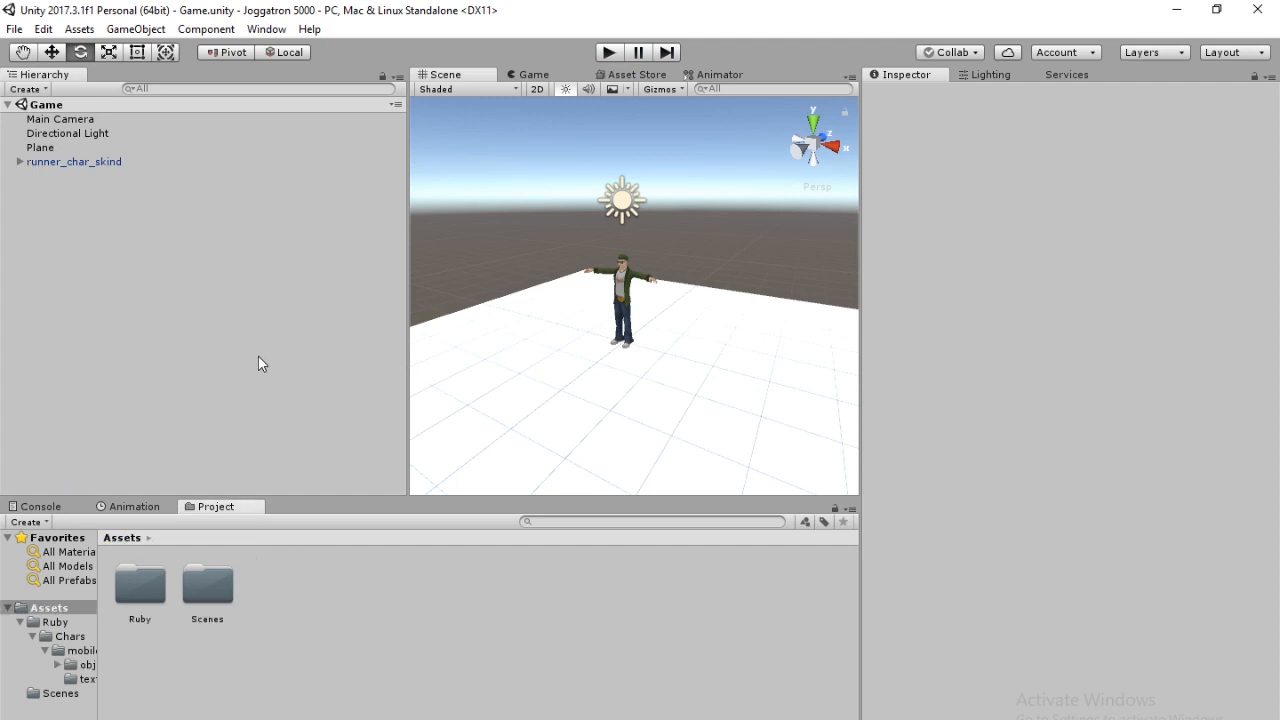
right_click(340, 643)
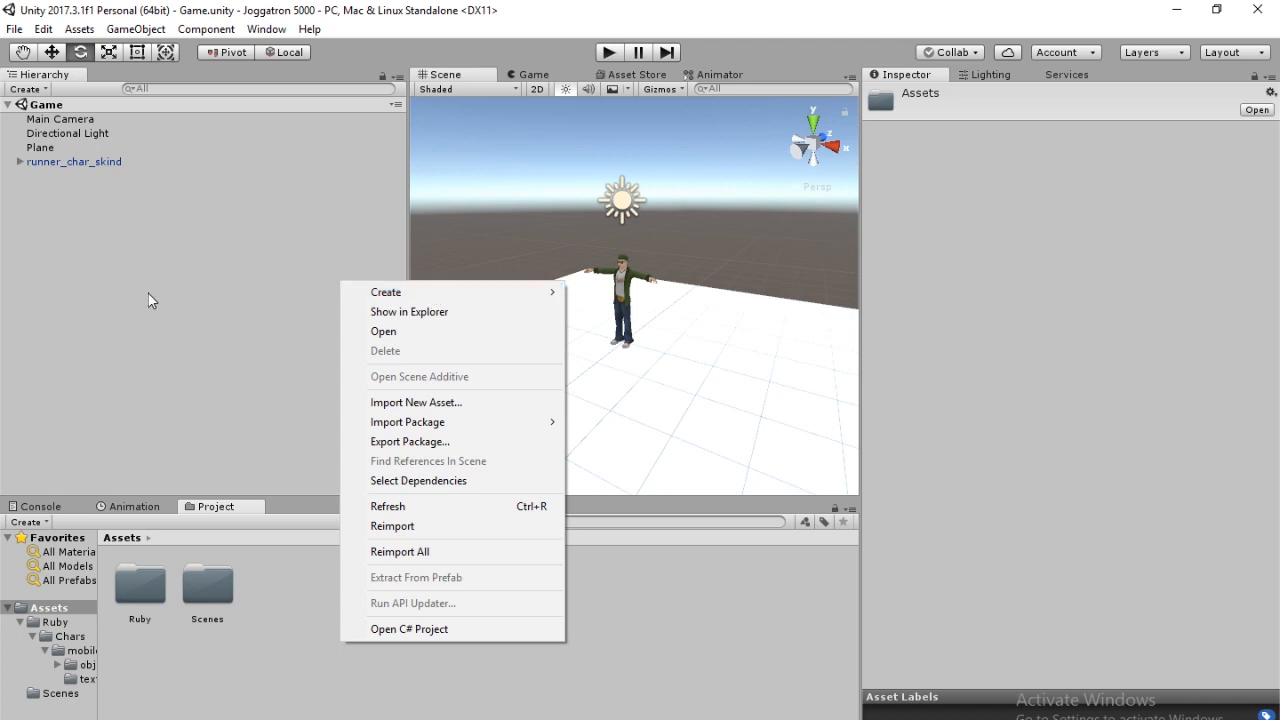
click(148, 298)
right_click(338, 560)
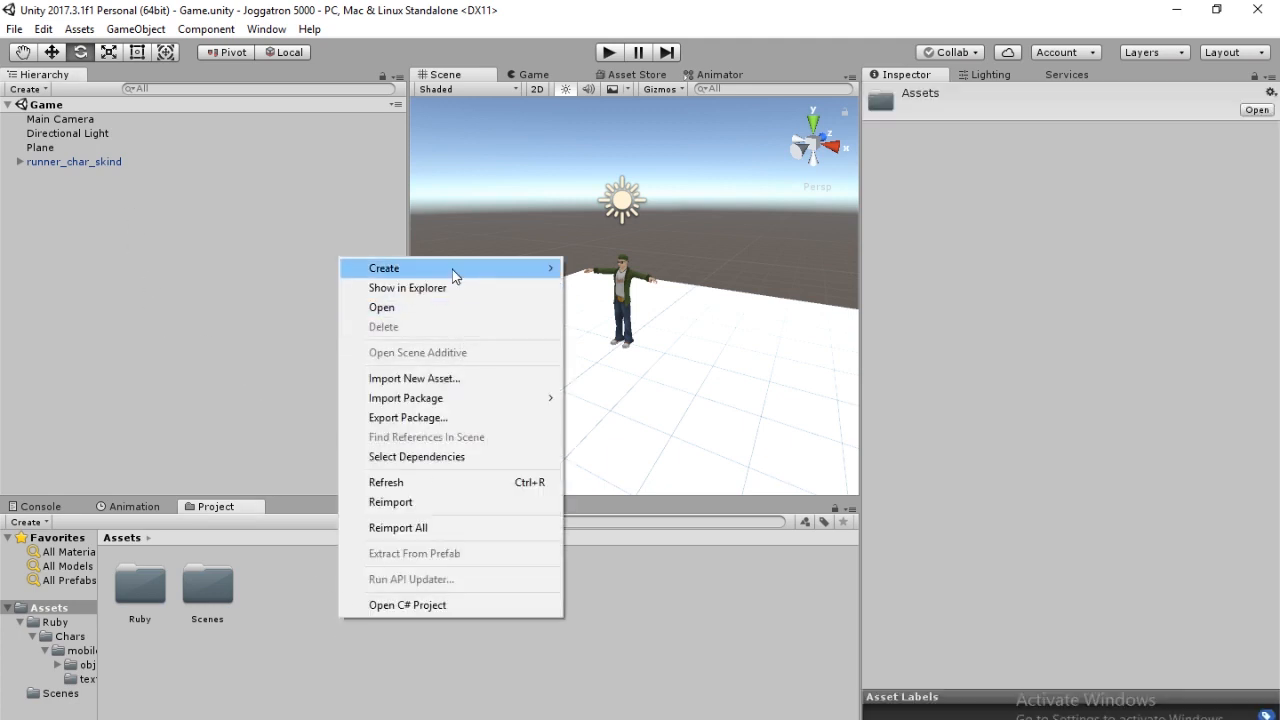
mouse_move(454, 265)
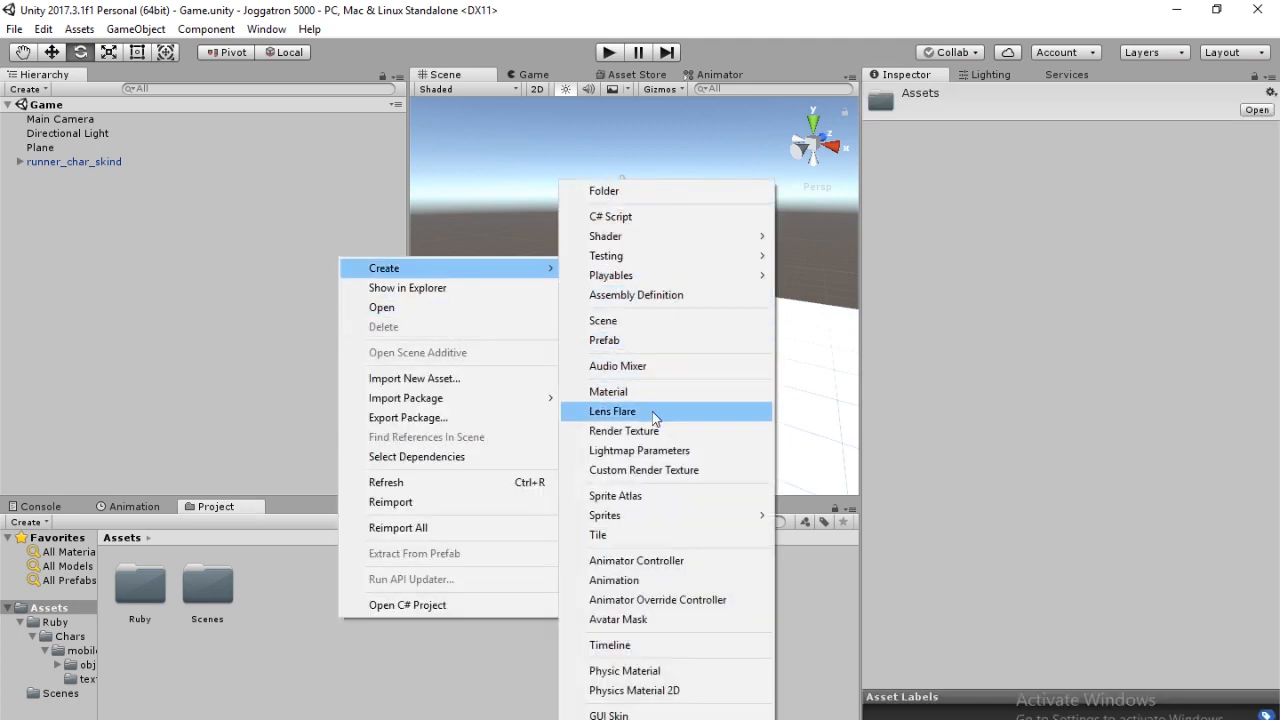
click(672, 562)
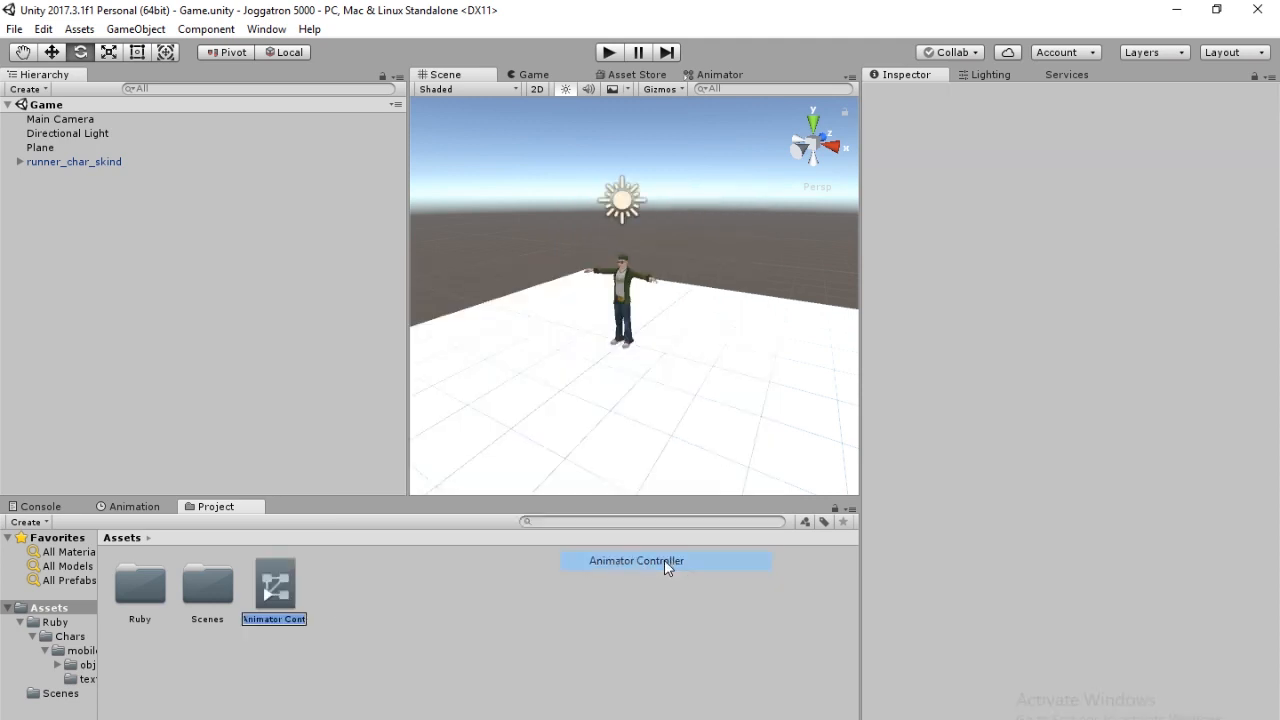
key(Return)
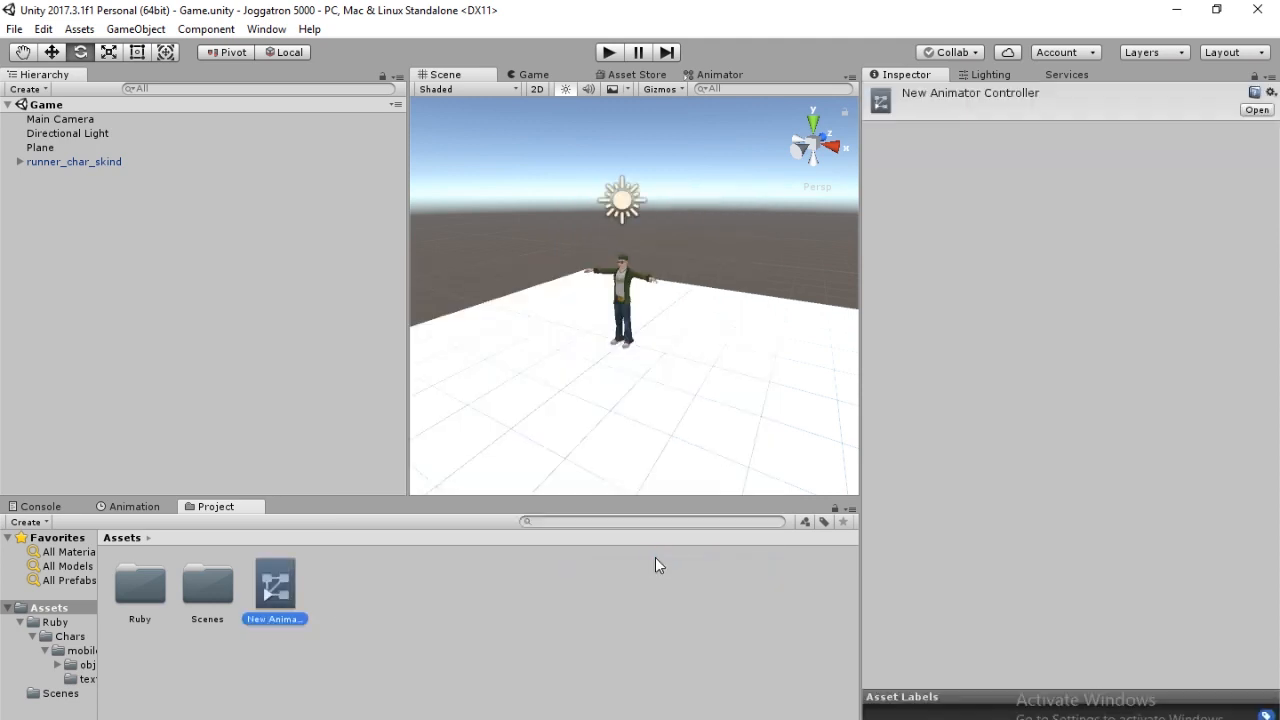
click(86, 163)
drag(264, 586, 1122, 236)
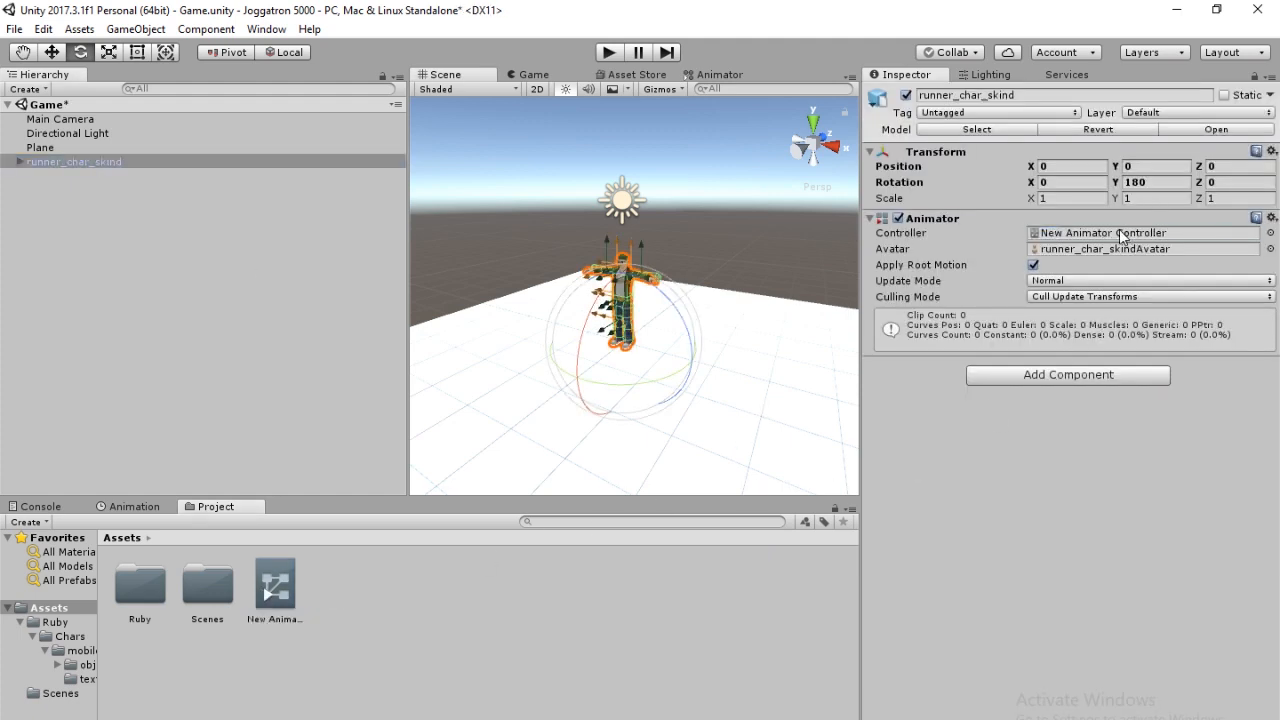
Open the New Animator Controller for editing and add an empty state named Idle.
double_click(283, 586)
right_click(692, 299)
mouse_move(799, 312)
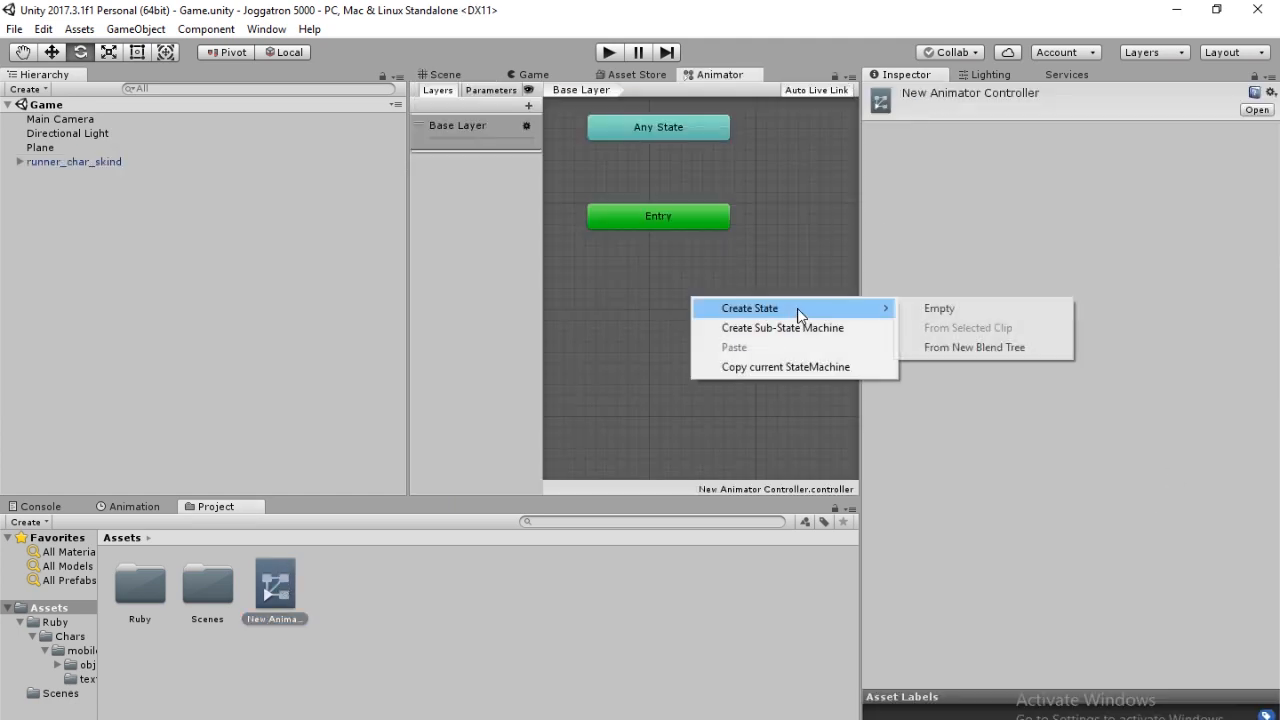
click(940, 309)
click(978, 93)
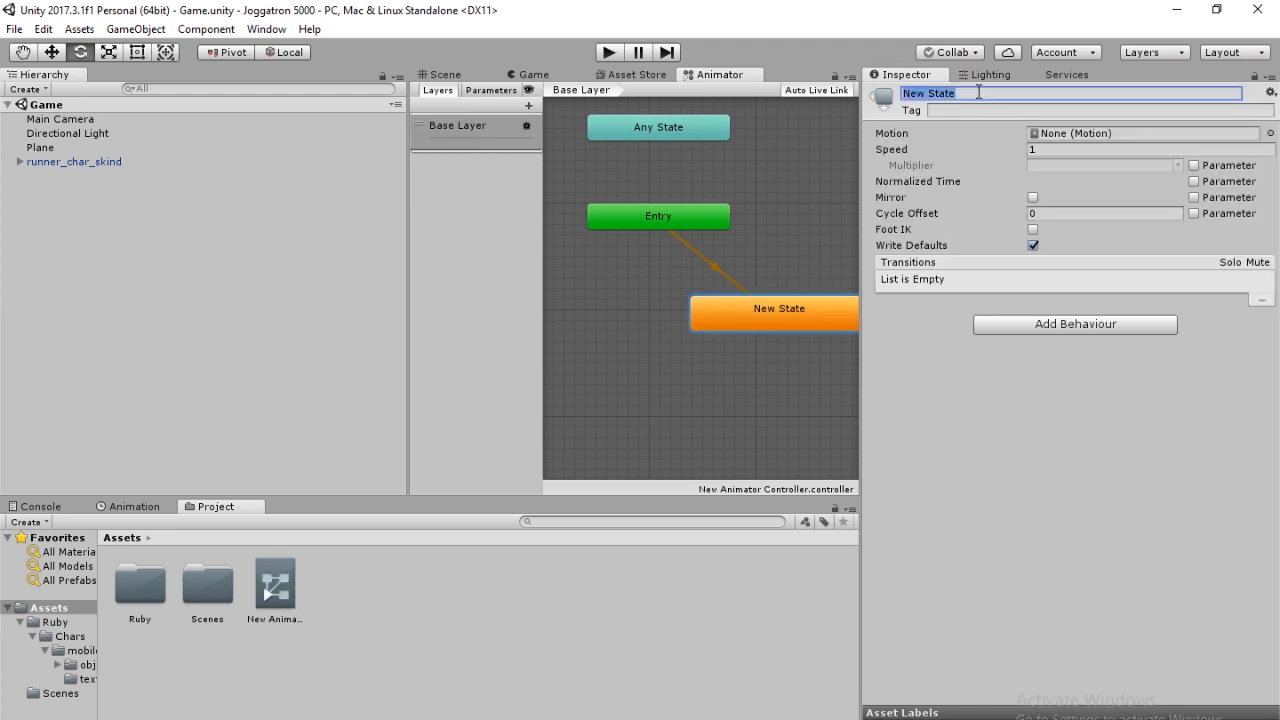
text(Idle)
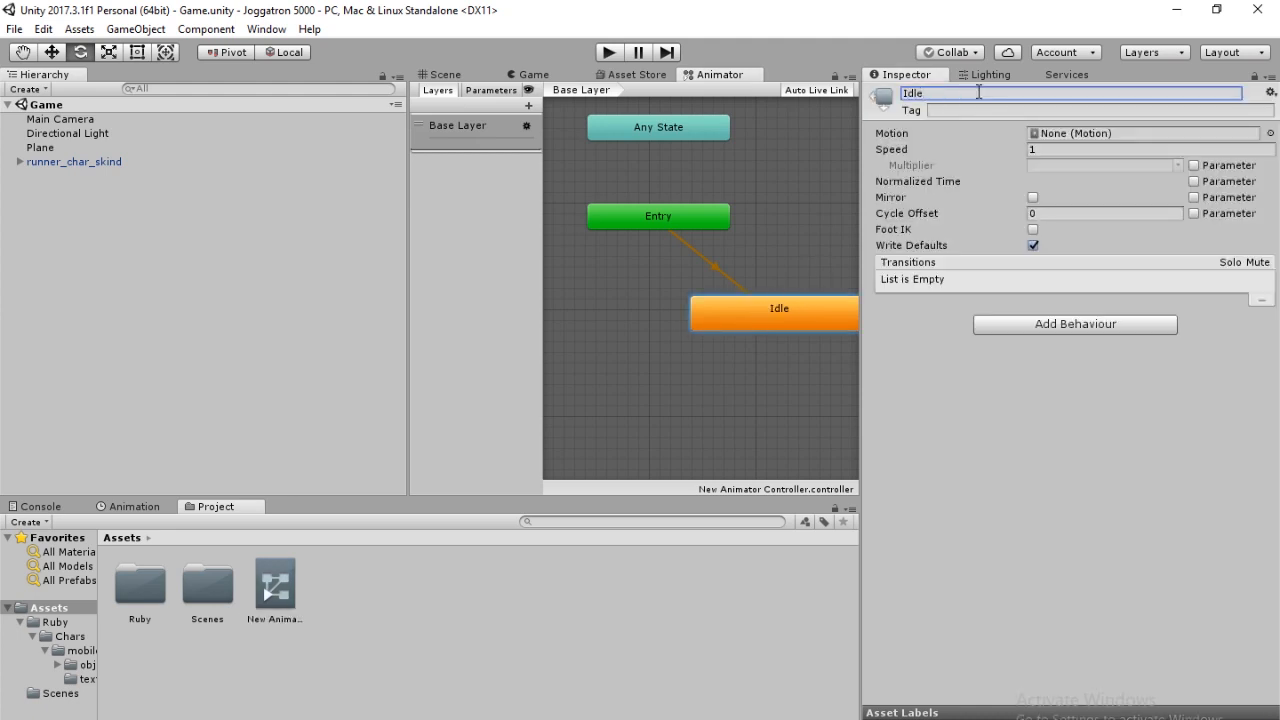
Import the complete Characters standard asset package into the project.
click(135, 32)
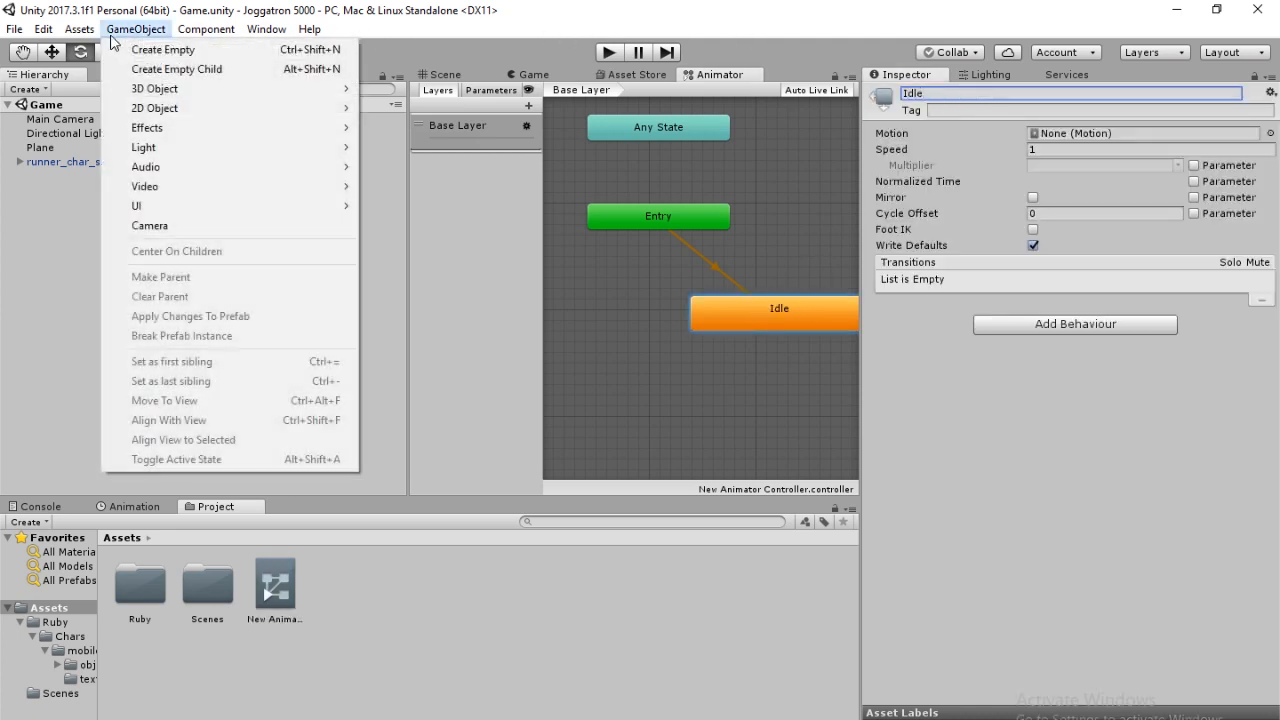
mouse_move(93, 36)
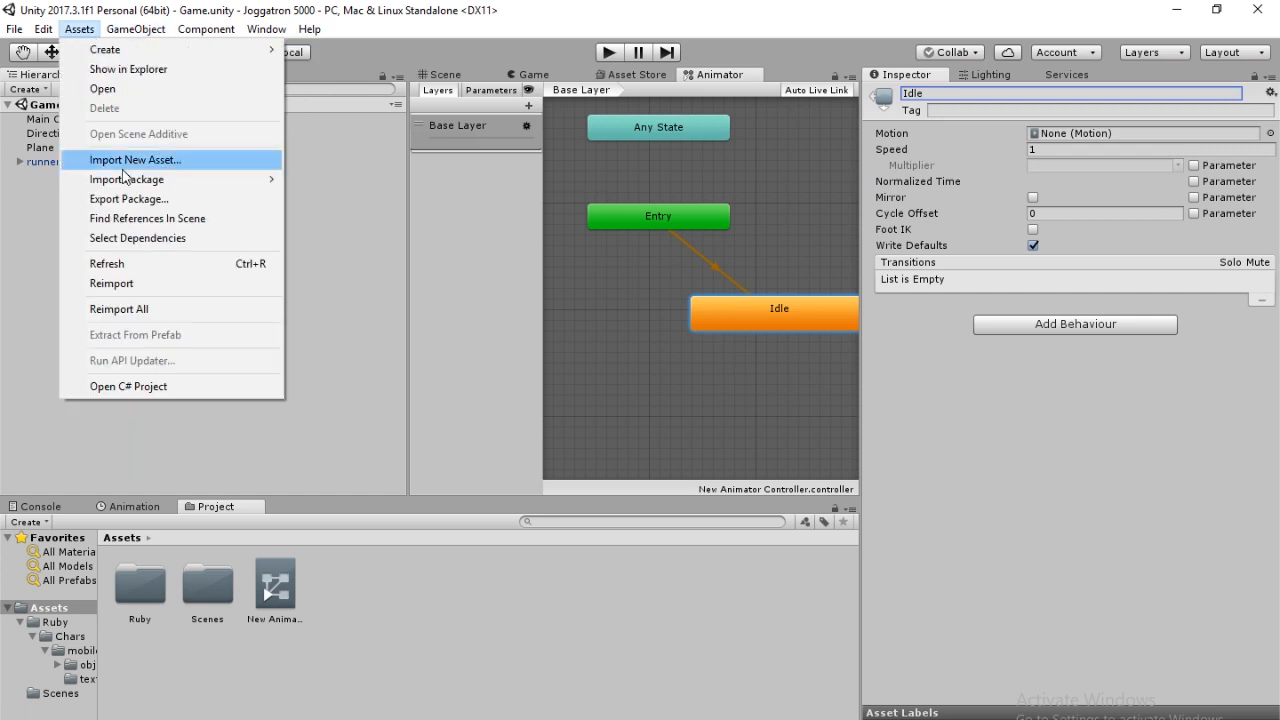
mouse_move(280, 183)
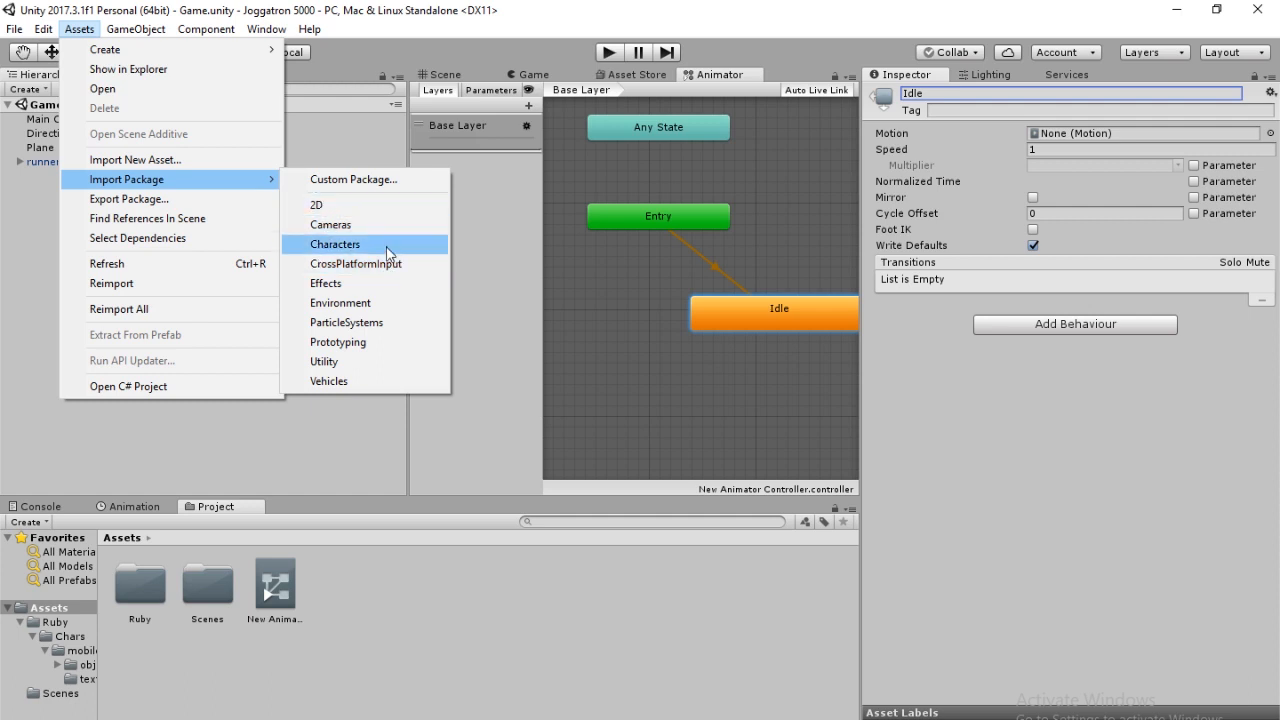
click(387, 244)
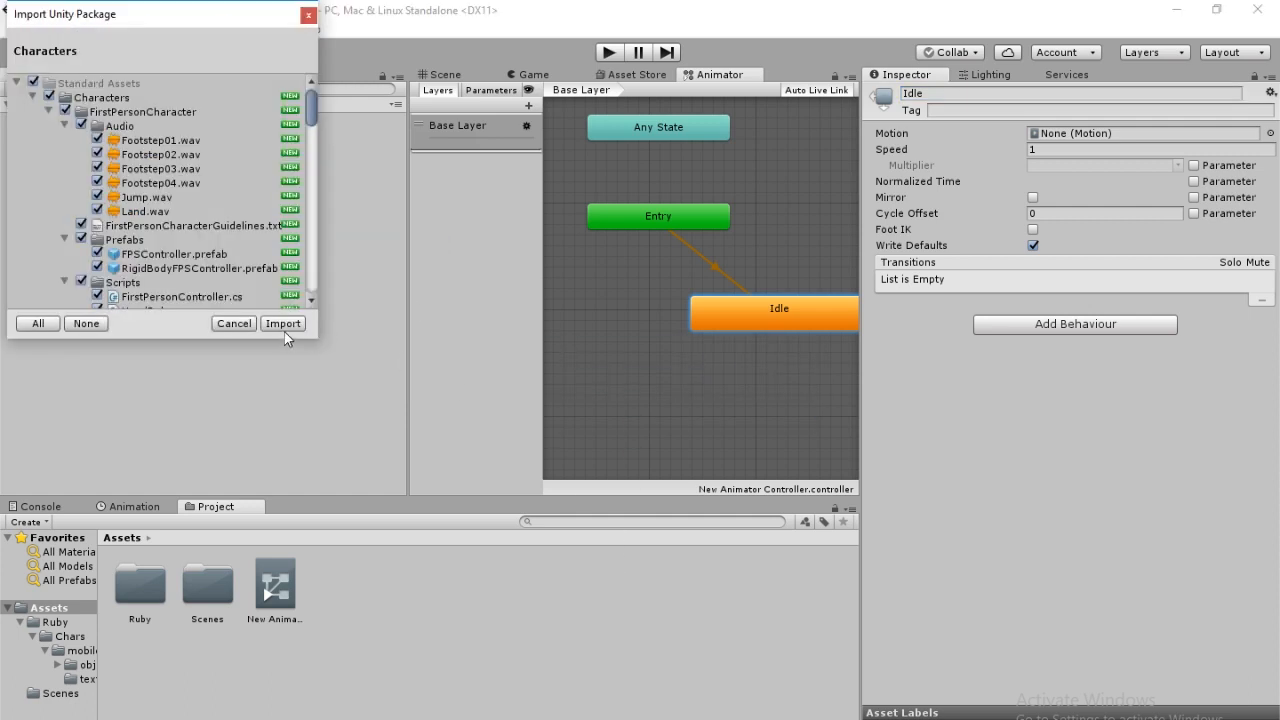
click(283, 323)
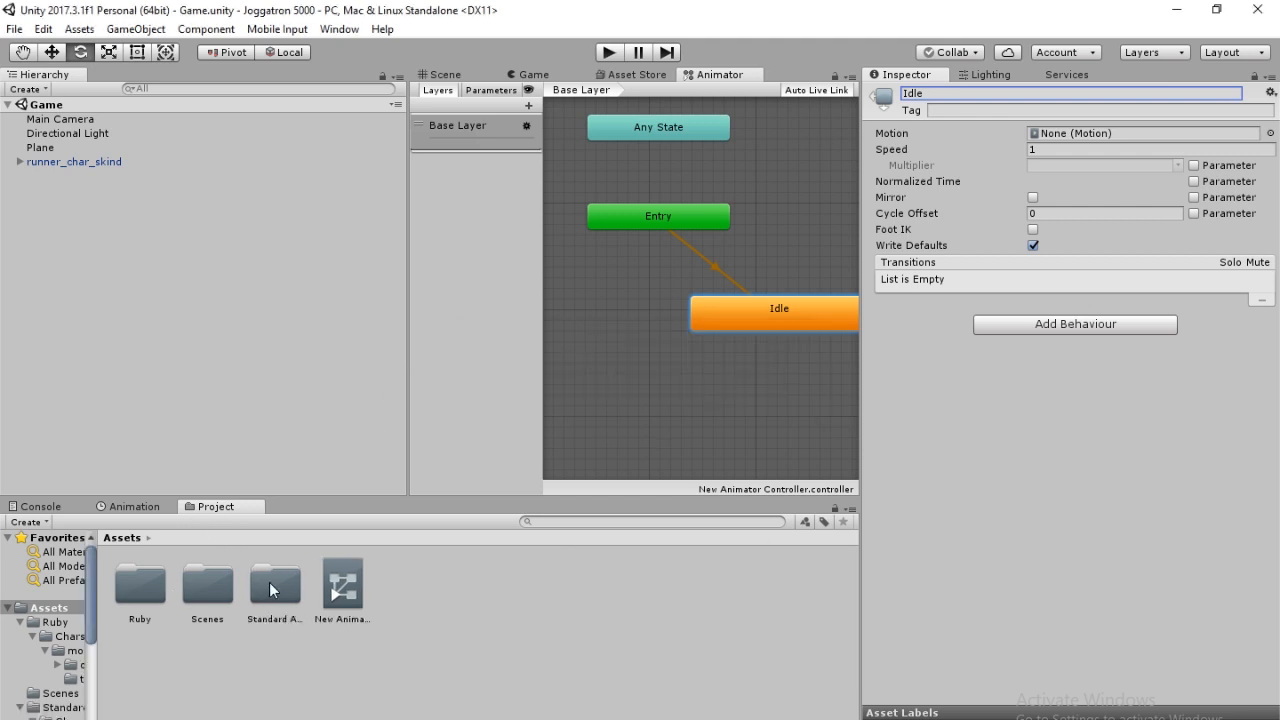
Open the Animation folder of Standard Assets' ThirdPersonCharacter and select the Idle state in the animator graph.
double_click(276, 590)
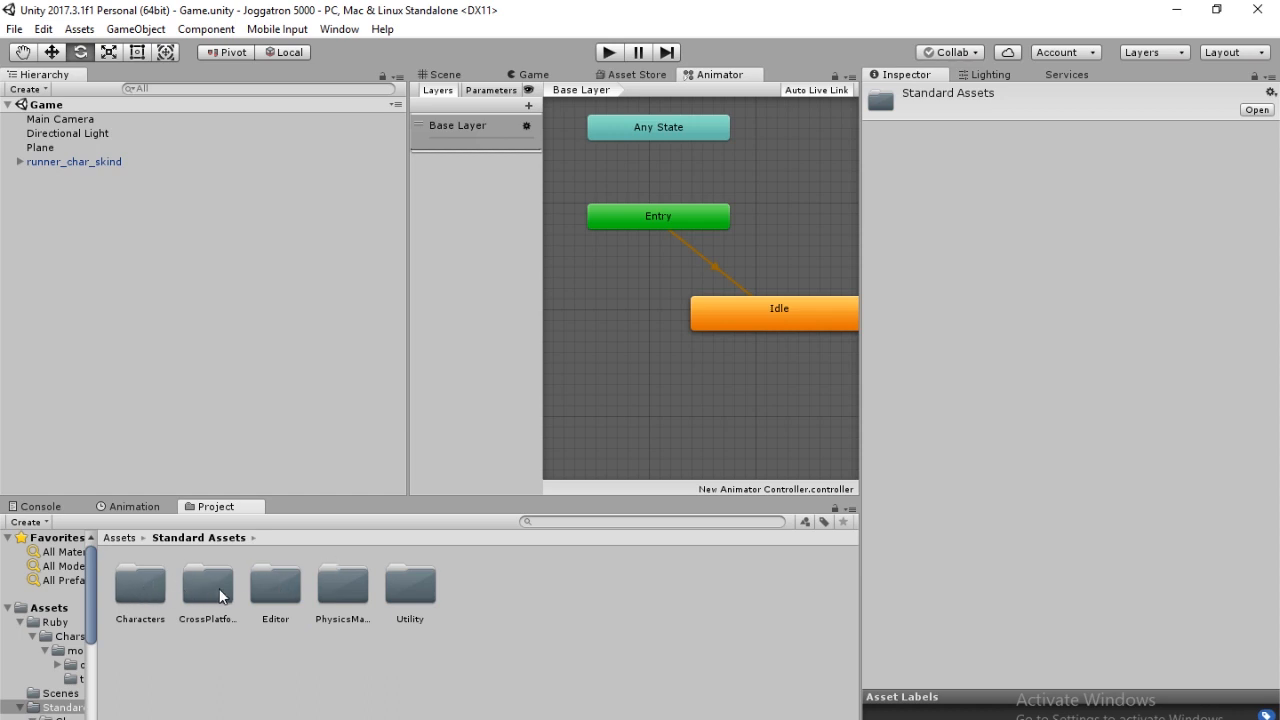
double_click(150, 596)
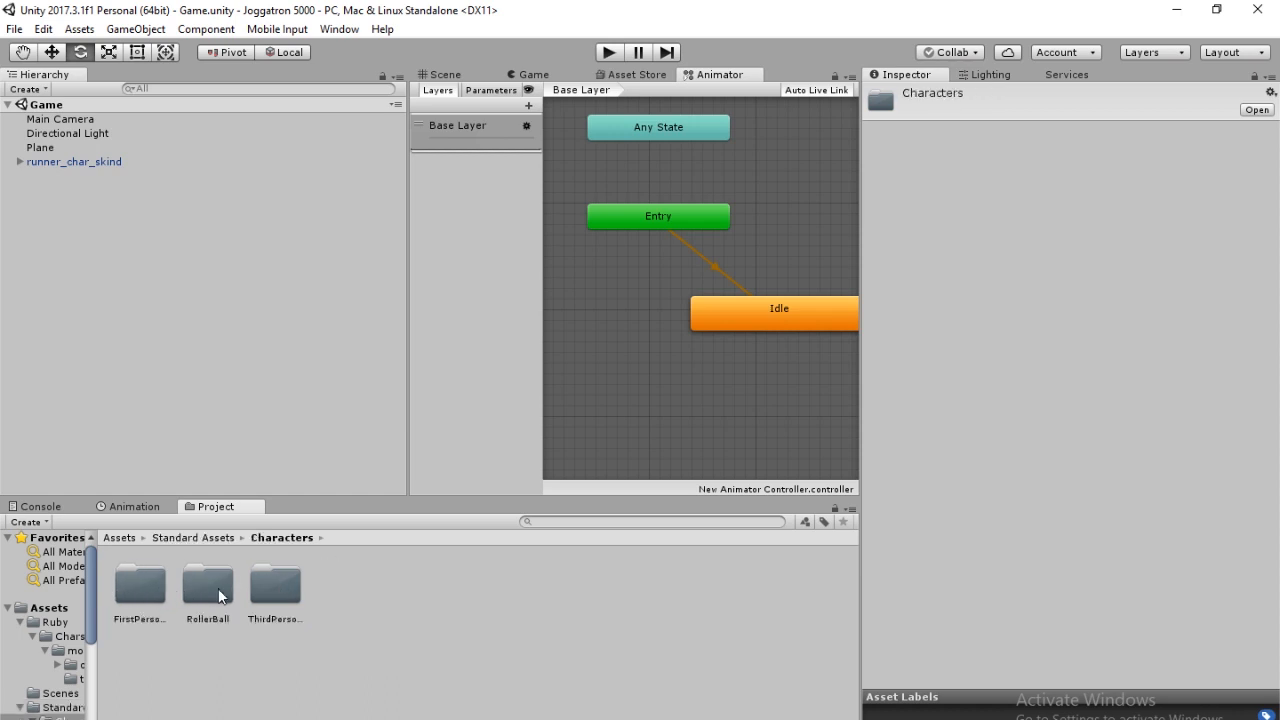
double_click(275, 595)
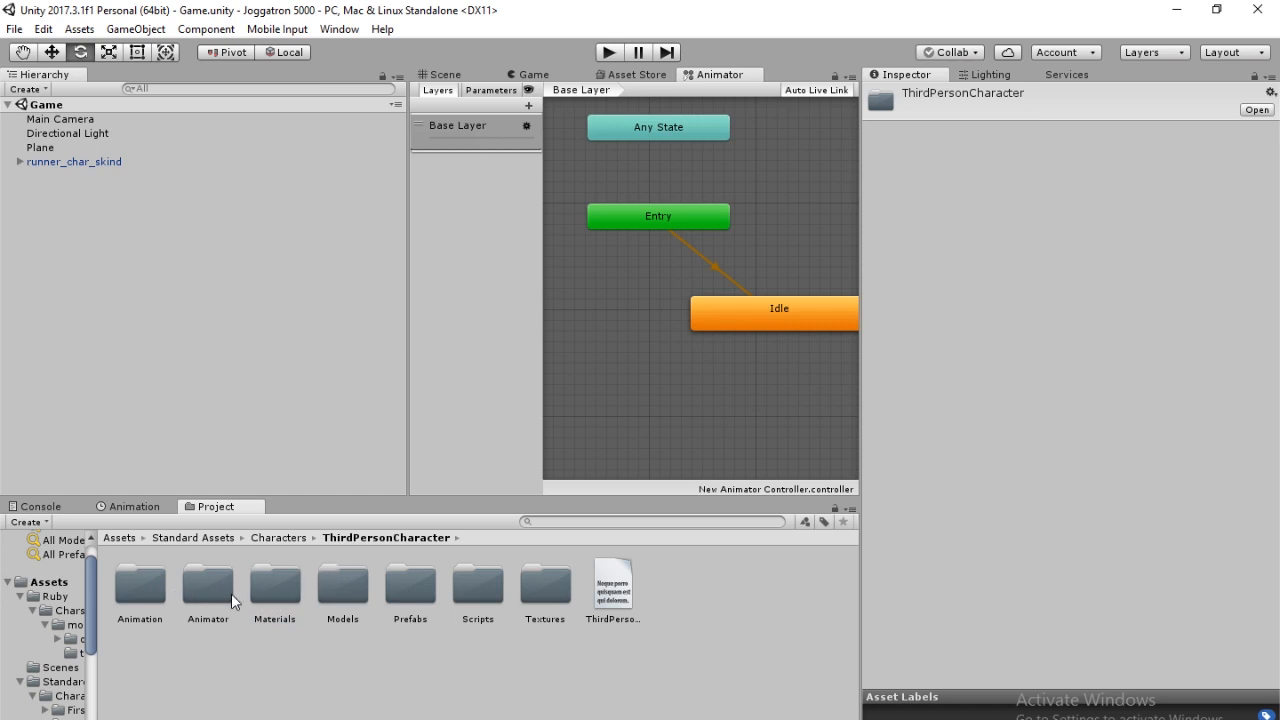
double_click(146, 586)
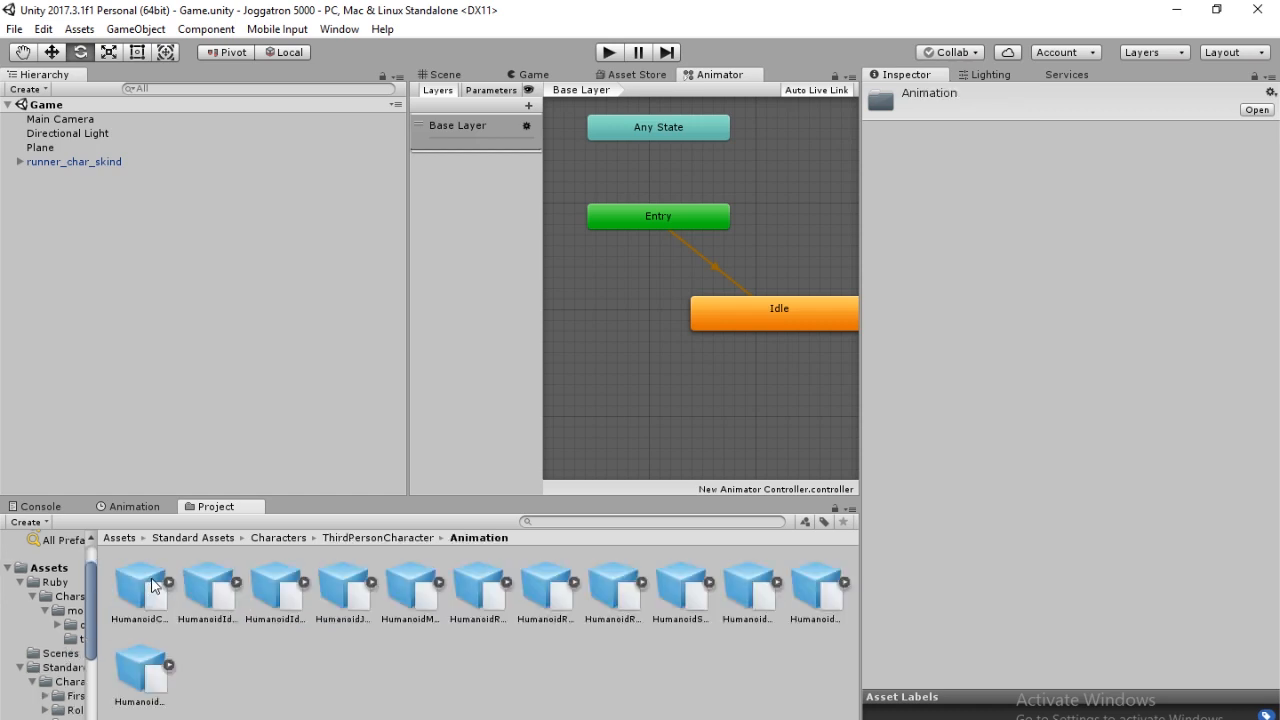
click(765, 312)
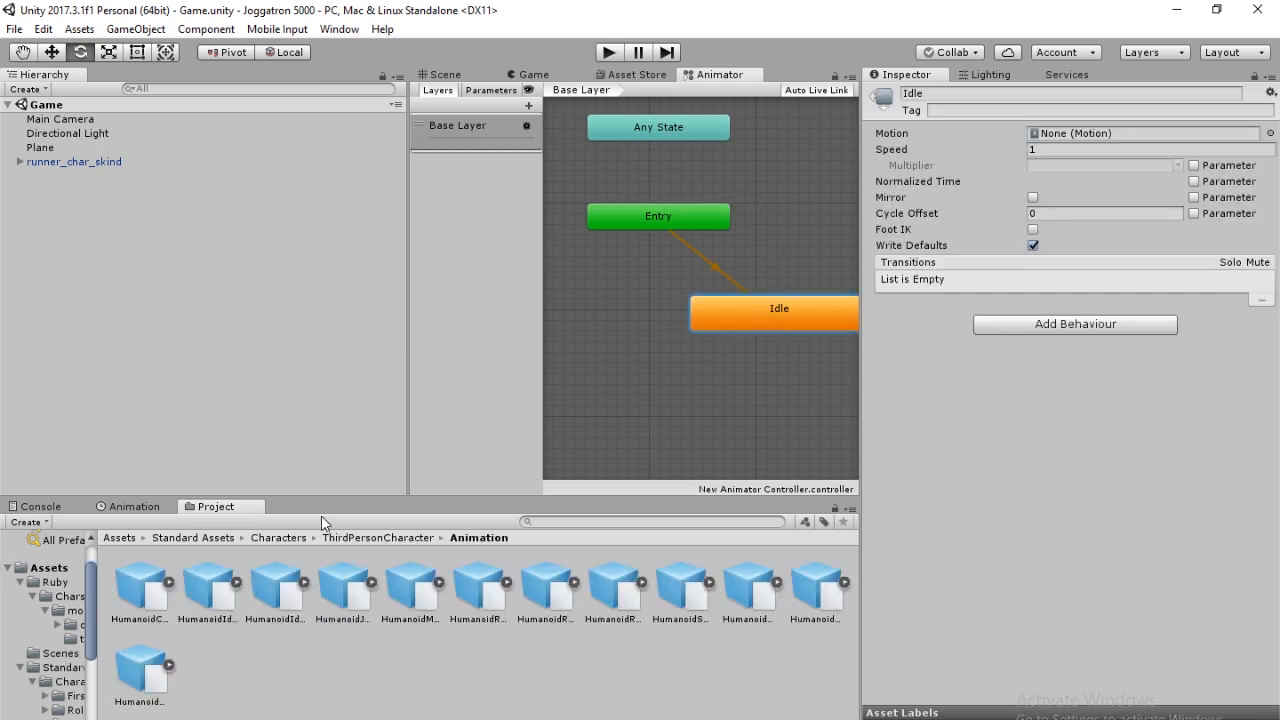
Try to assign the second humanoid asset in the Animation folder directly as the Idle state's motion.
click(205, 600)
drag(205, 606, 742, 330)
drag(213, 584, 1172, 132)
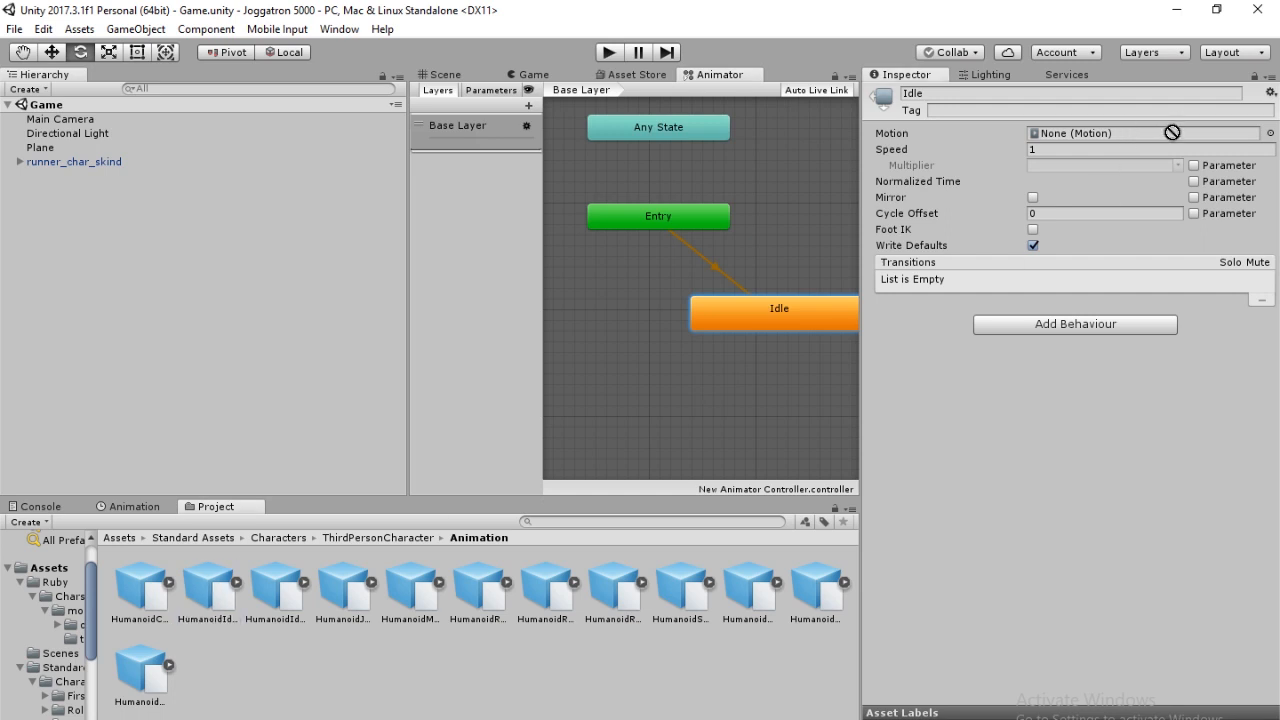
Search the available motions for "idle" and set the Idle state's motion to HumanoidIdle.
click(1269, 134)
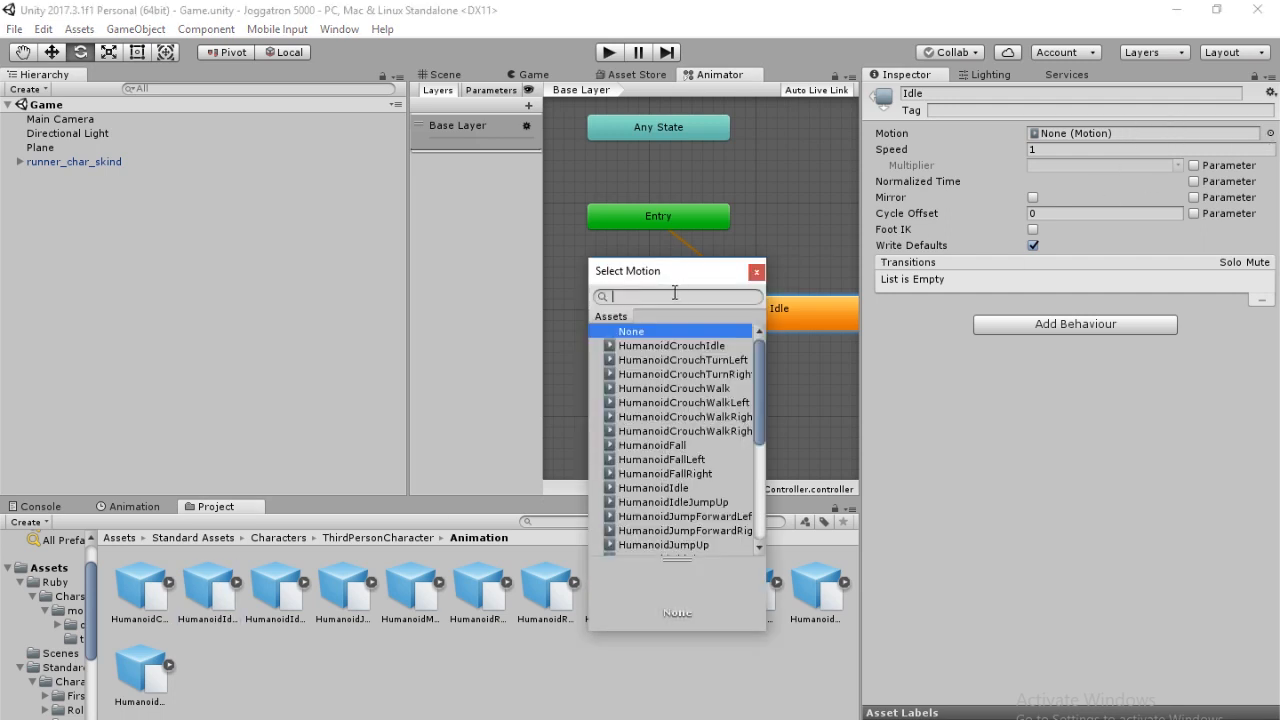
text(idle)
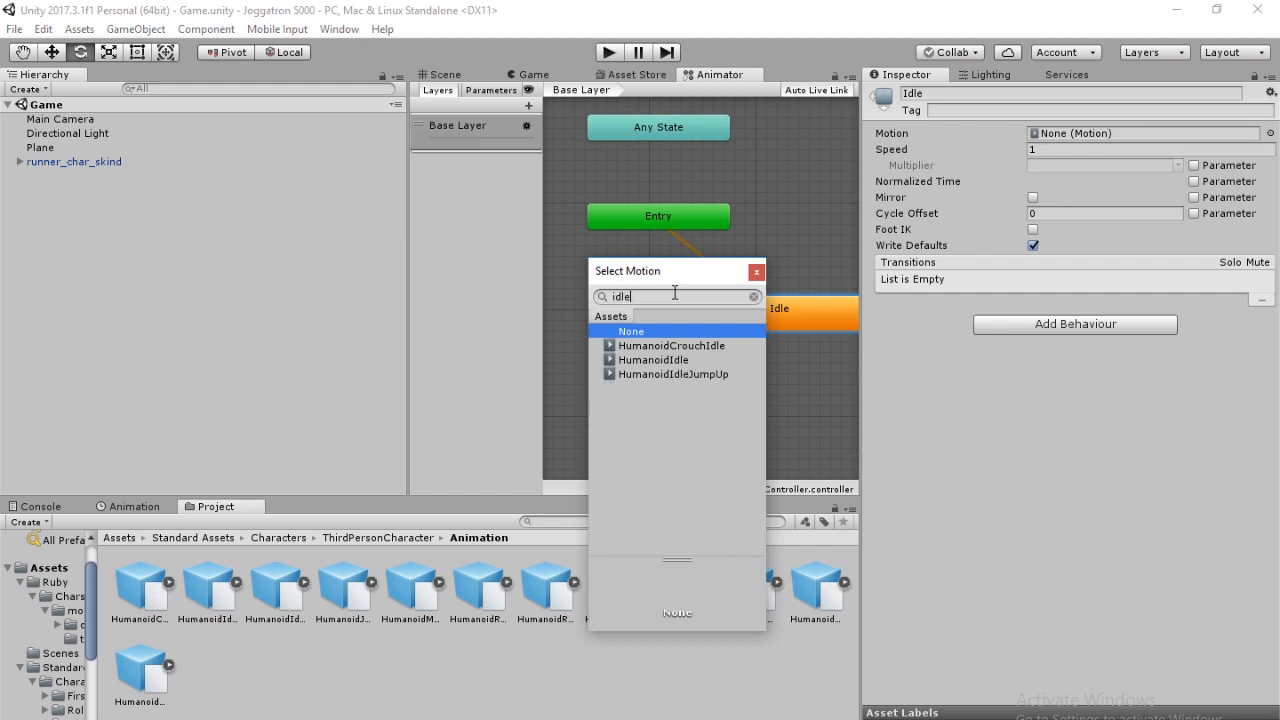
key(Down)
key(Down)
key(Return)
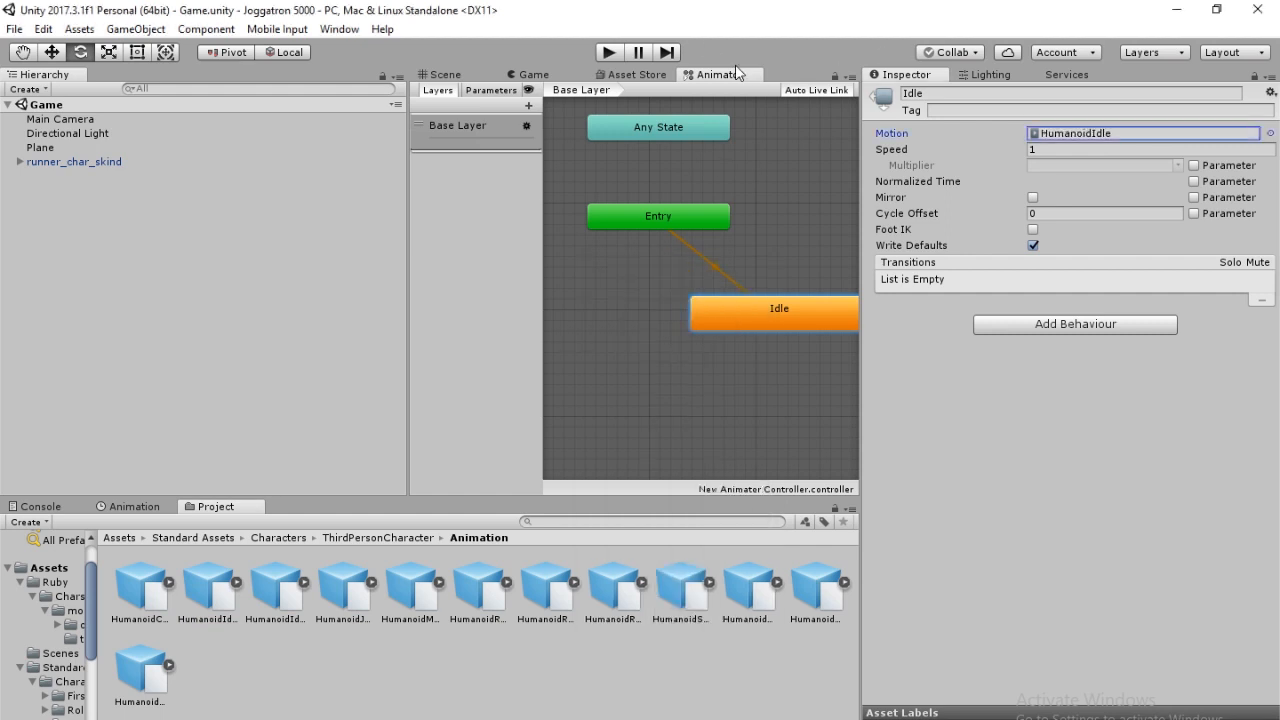
Play-test the scene to check the character's idle animation, stop it and return to the Scene view.
click(609, 54)
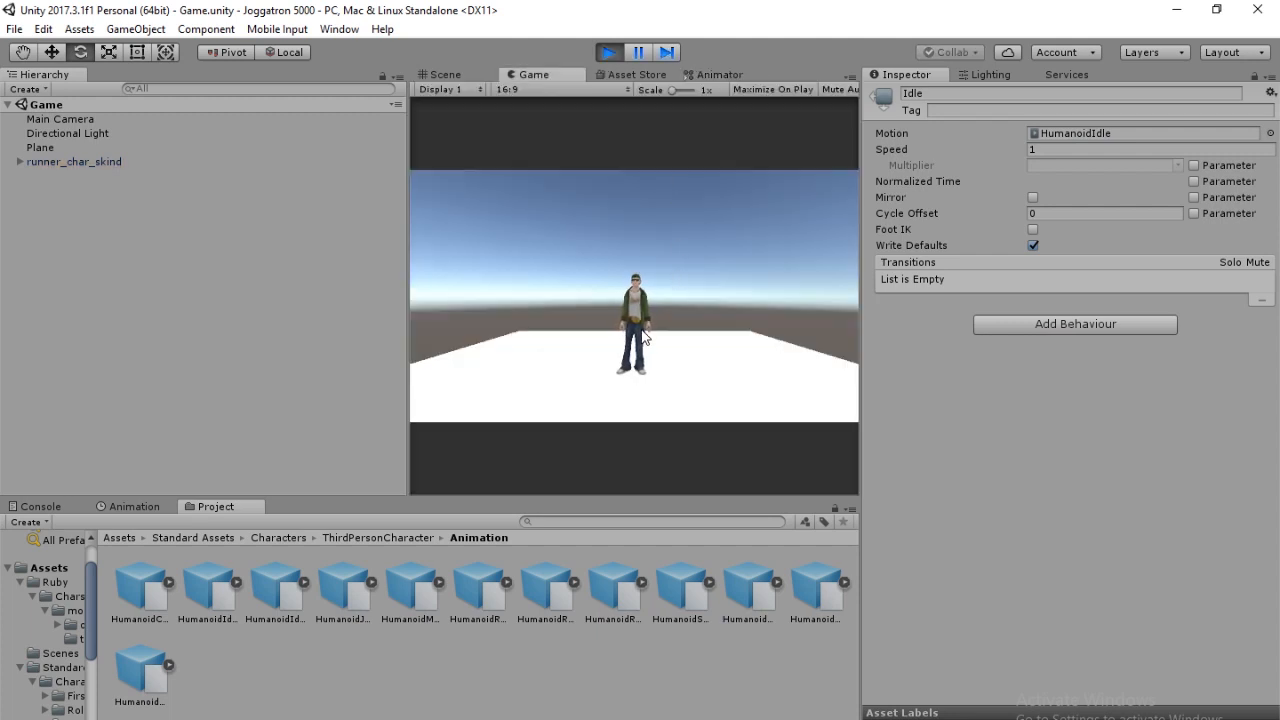
click(609, 53)
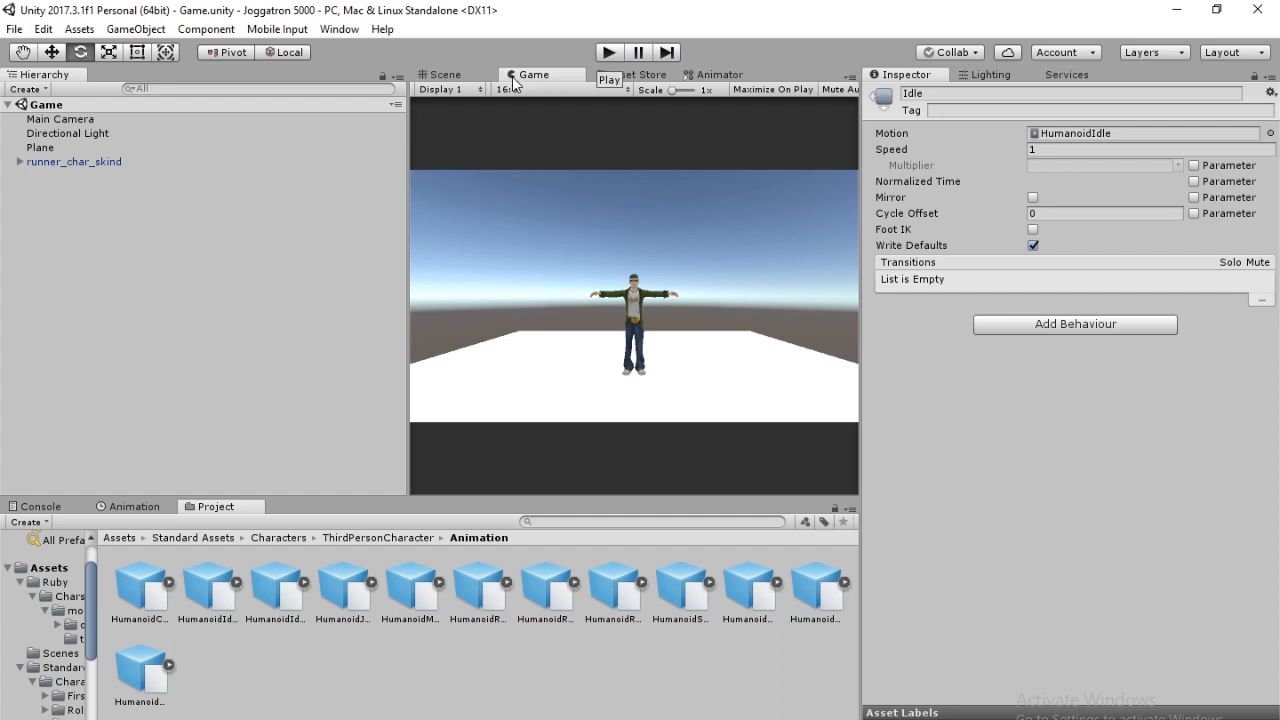
click(461, 76)
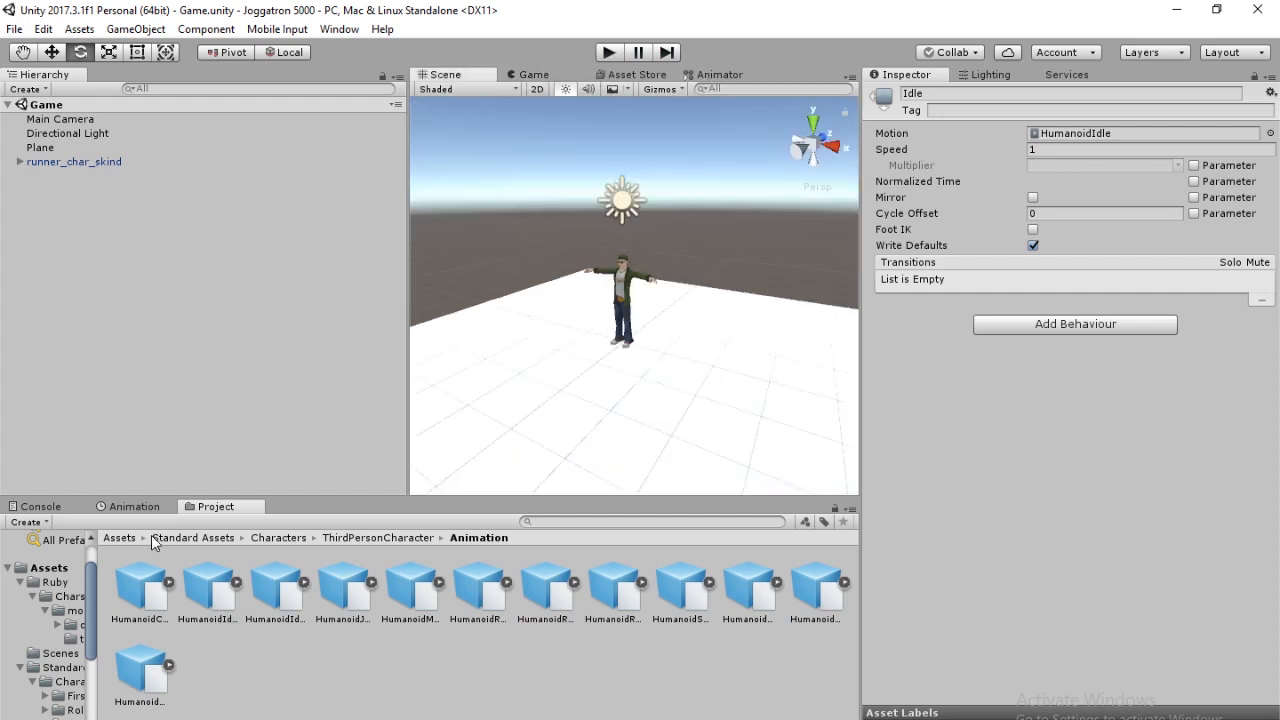
Return to the project's root Assets folder and select the runner_char_skind character in the scene.
click(118, 538)
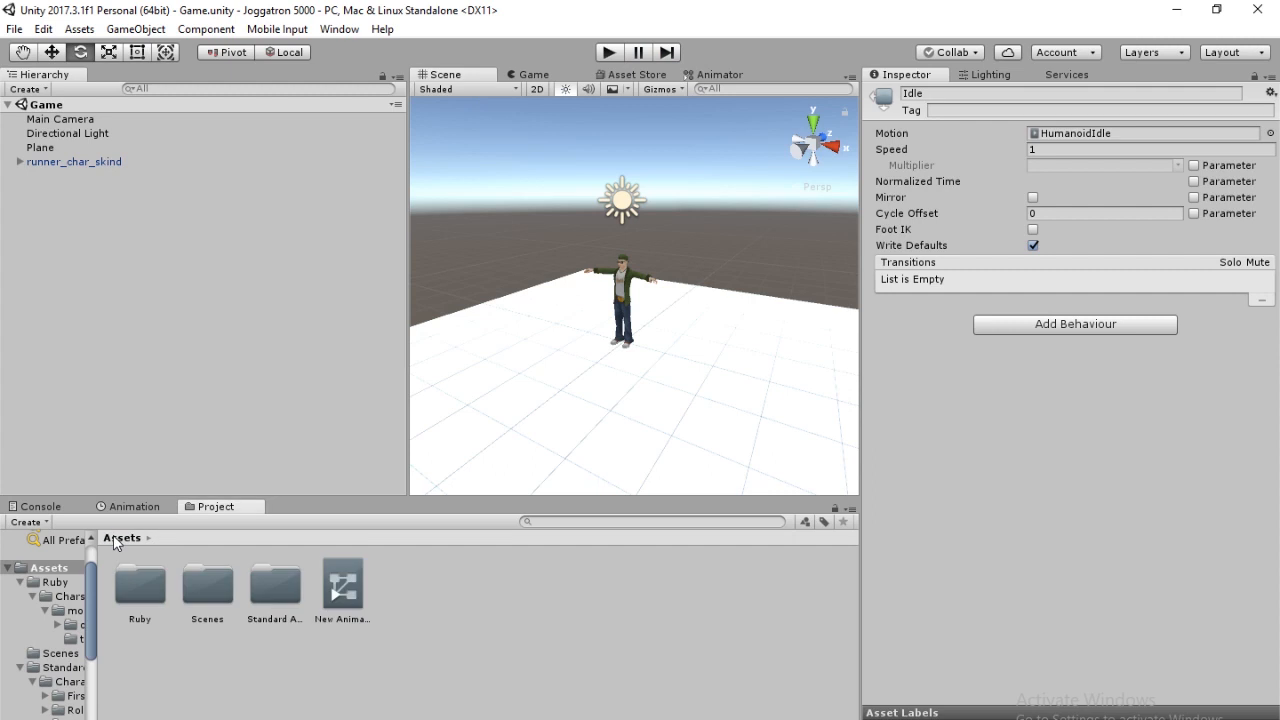
right_click(101, 247)
click(110, 174)
click(106, 162)
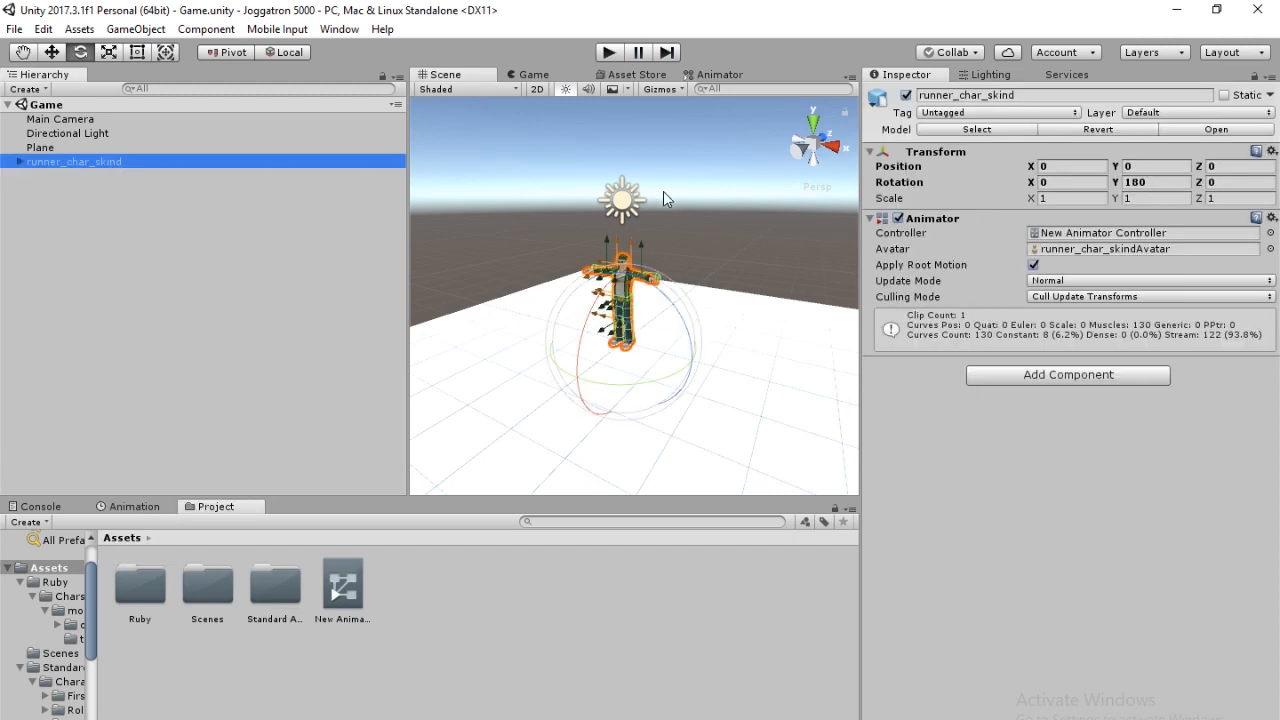
Play-test the scene while repeatedly disabling and re-enabling the character's Animator to compare ragdoll and idle animation, and stop it.
click(609, 52)
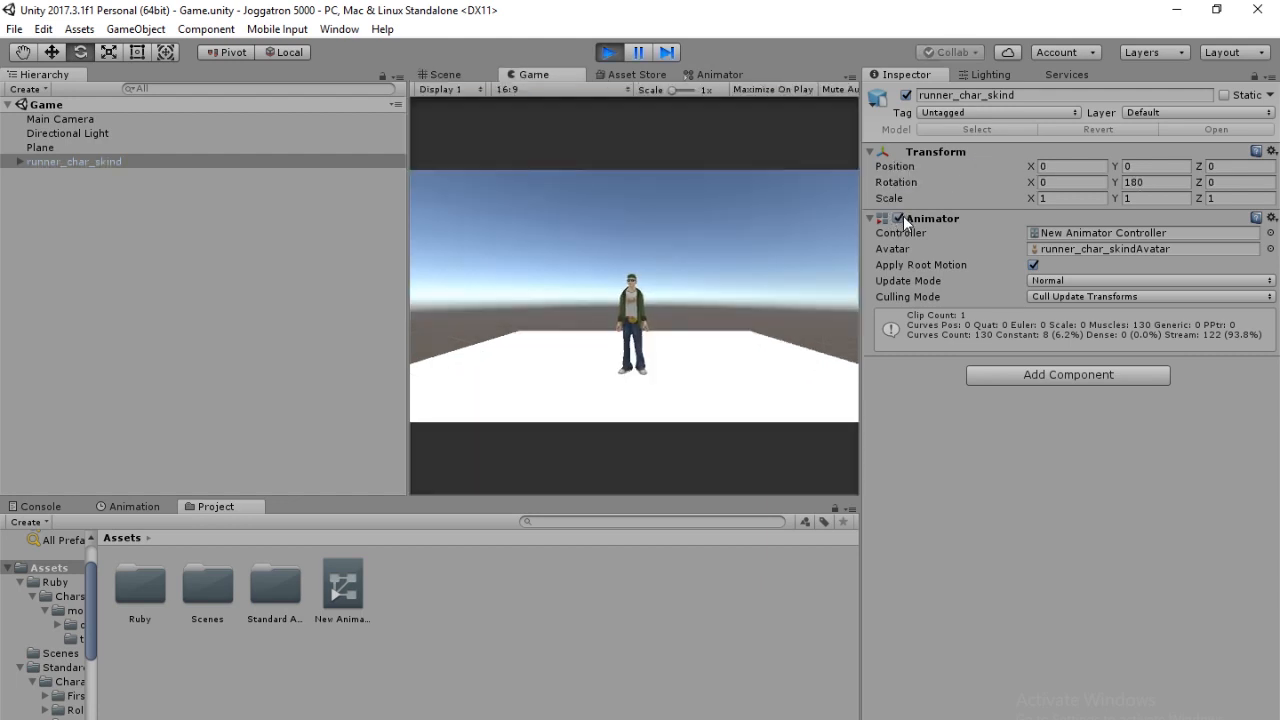
click(898, 218)
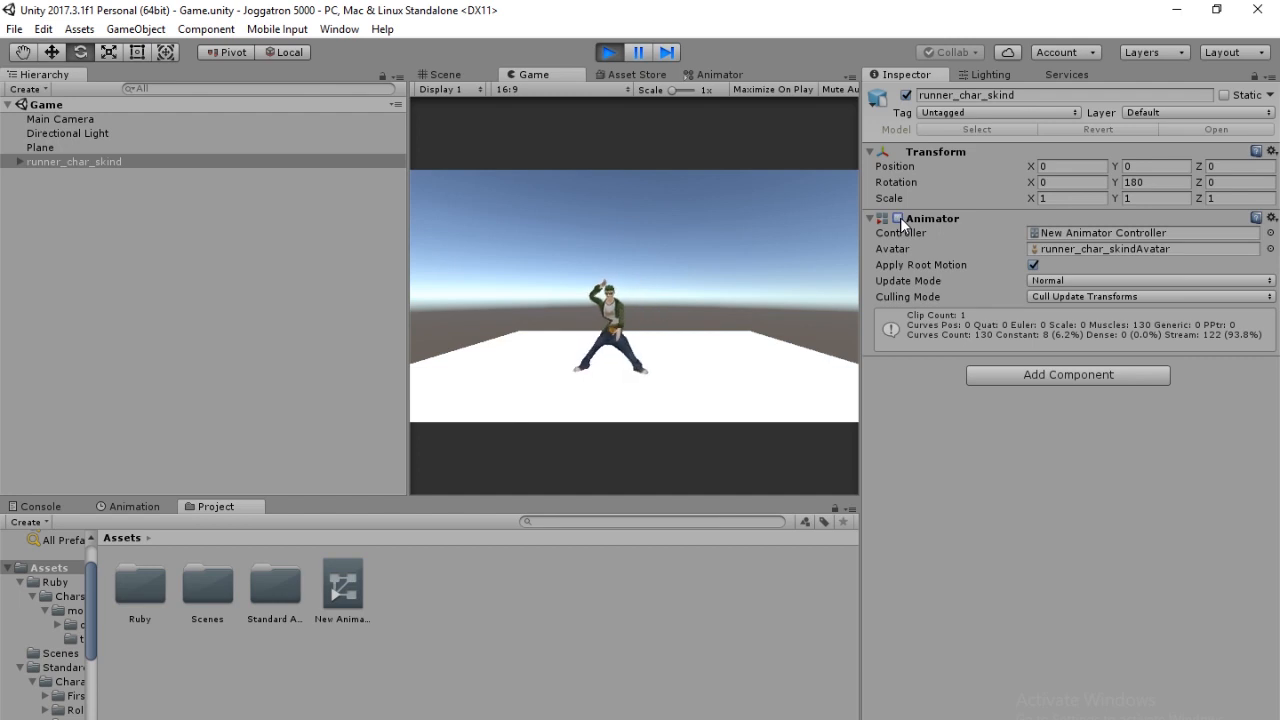
click(898, 218)
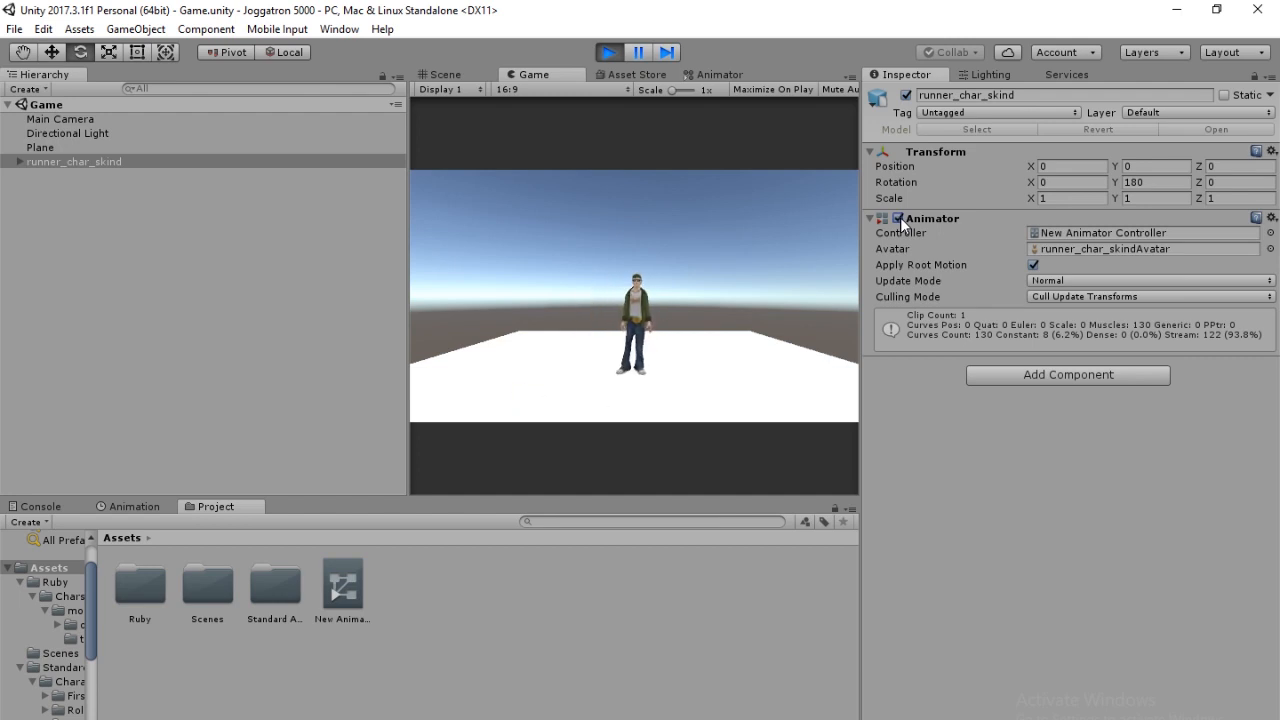
click(898, 218)
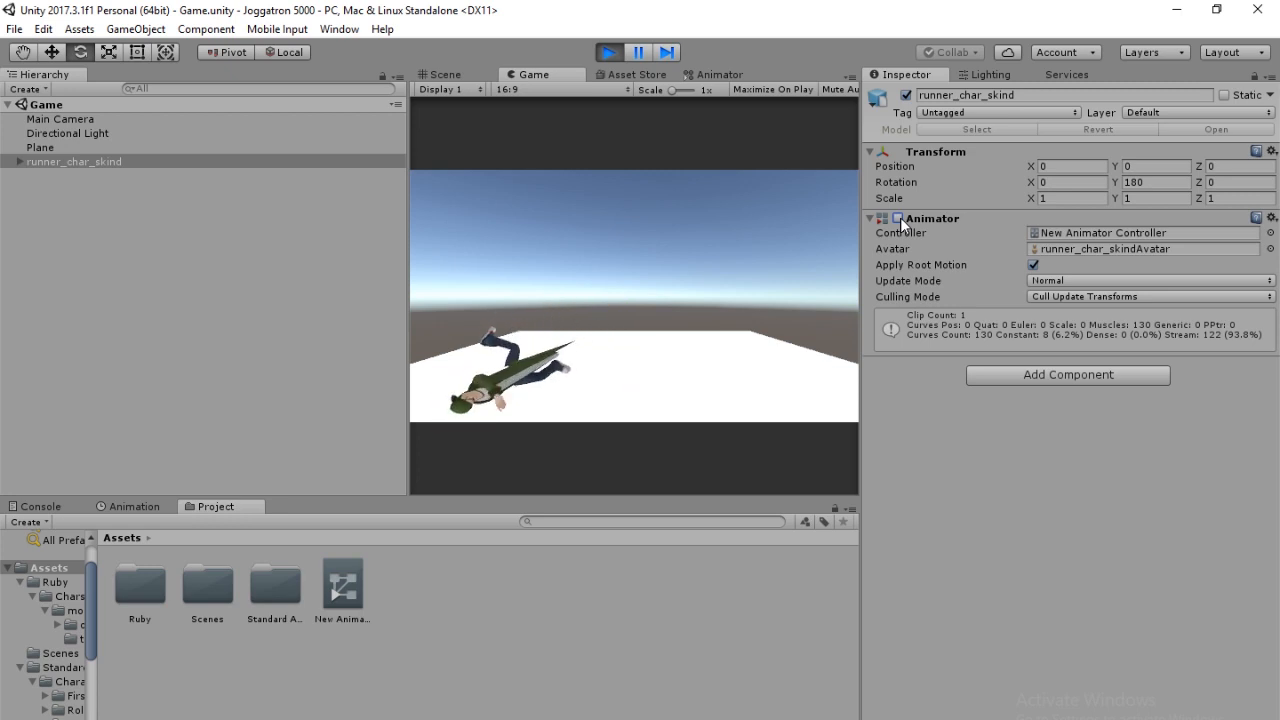
click(898, 218)
click(898, 218)
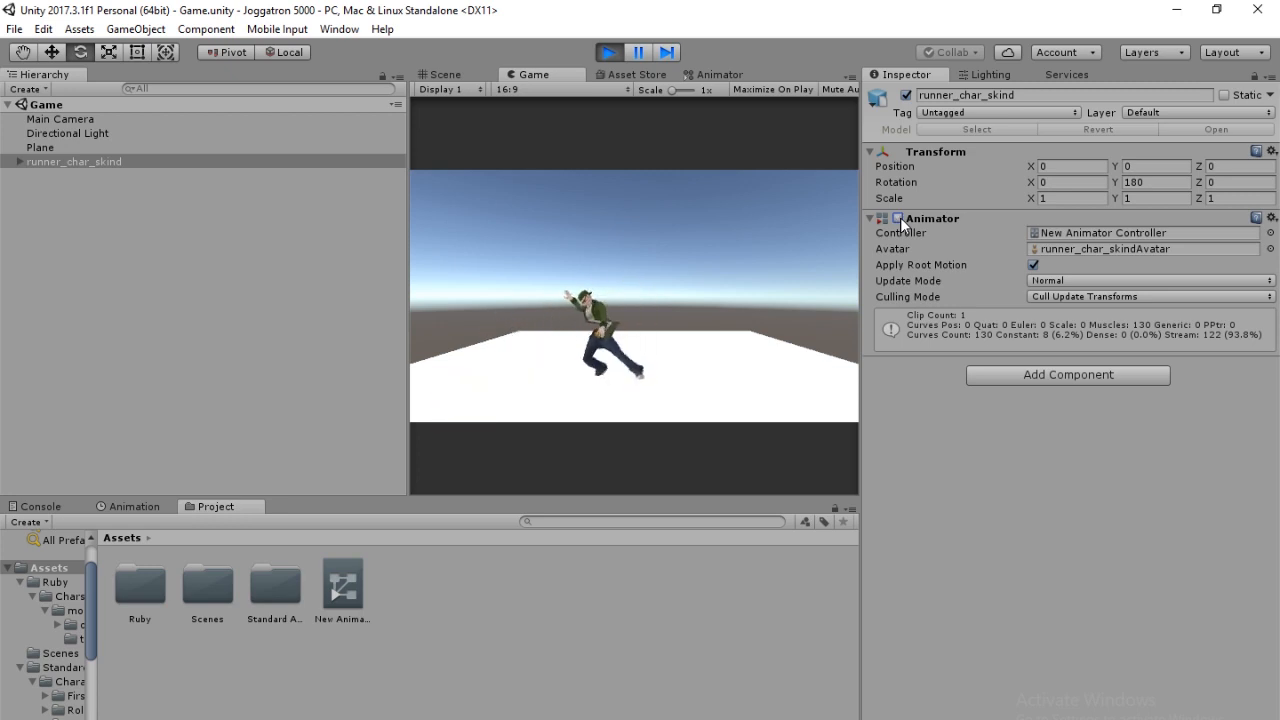
click(900, 217)
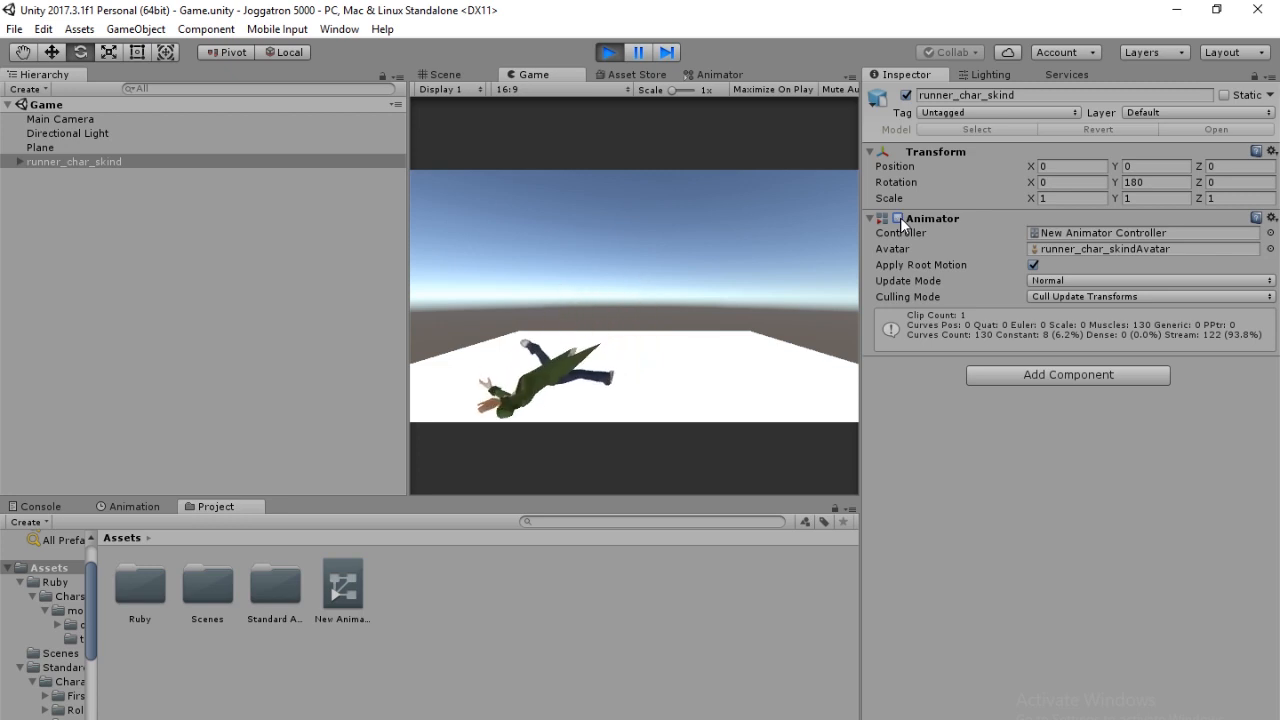
click(900, 217)
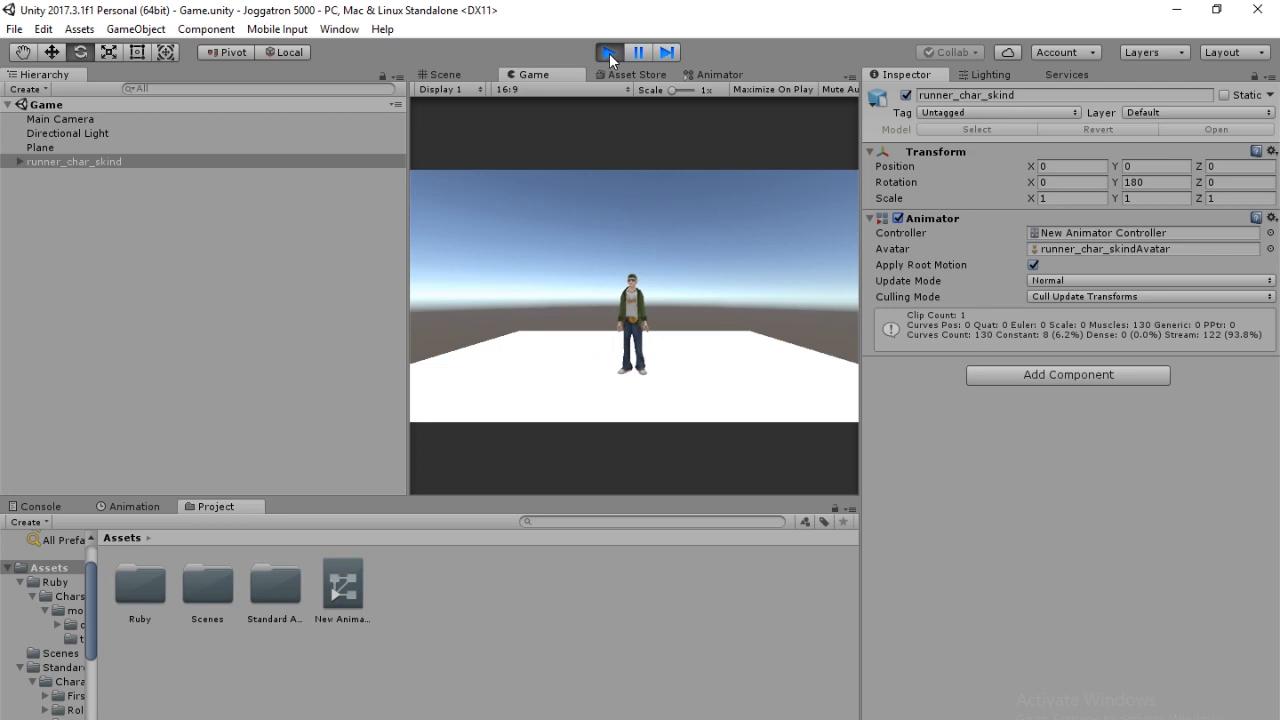
click(609, 53)
Add a UI Button to the scene.
right_click(199, 243)
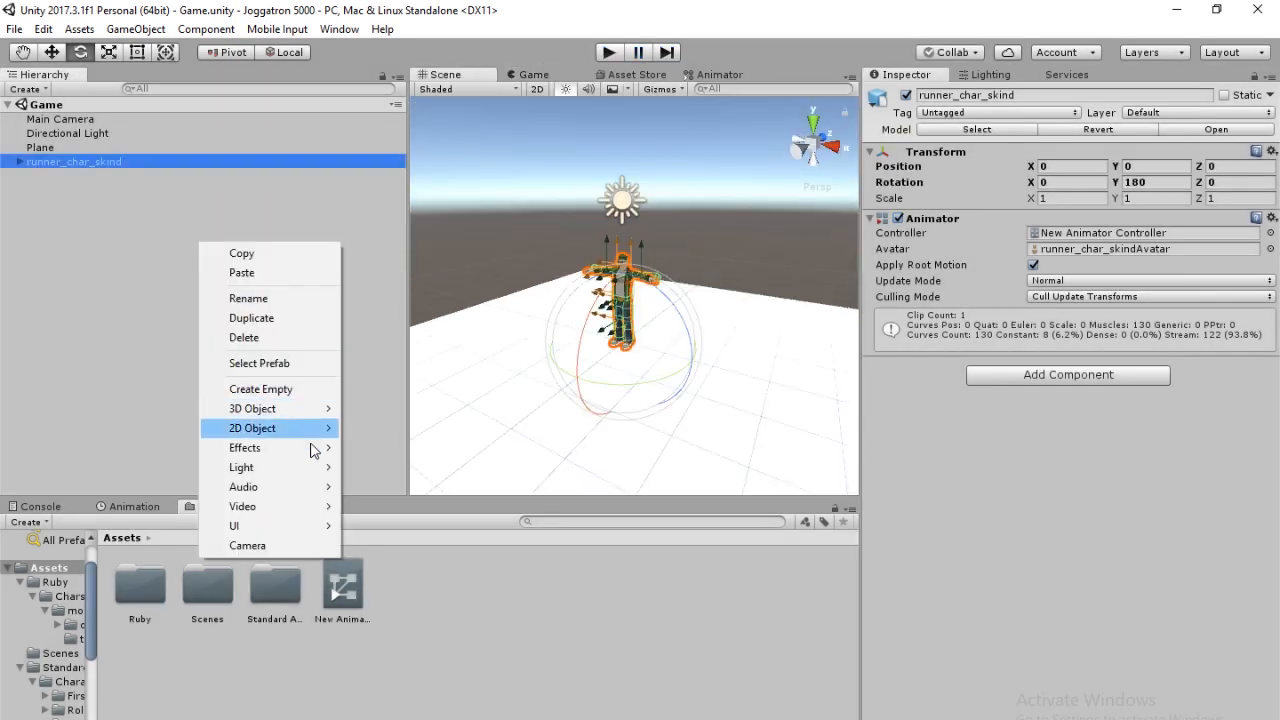
mouse_move(314, 528)
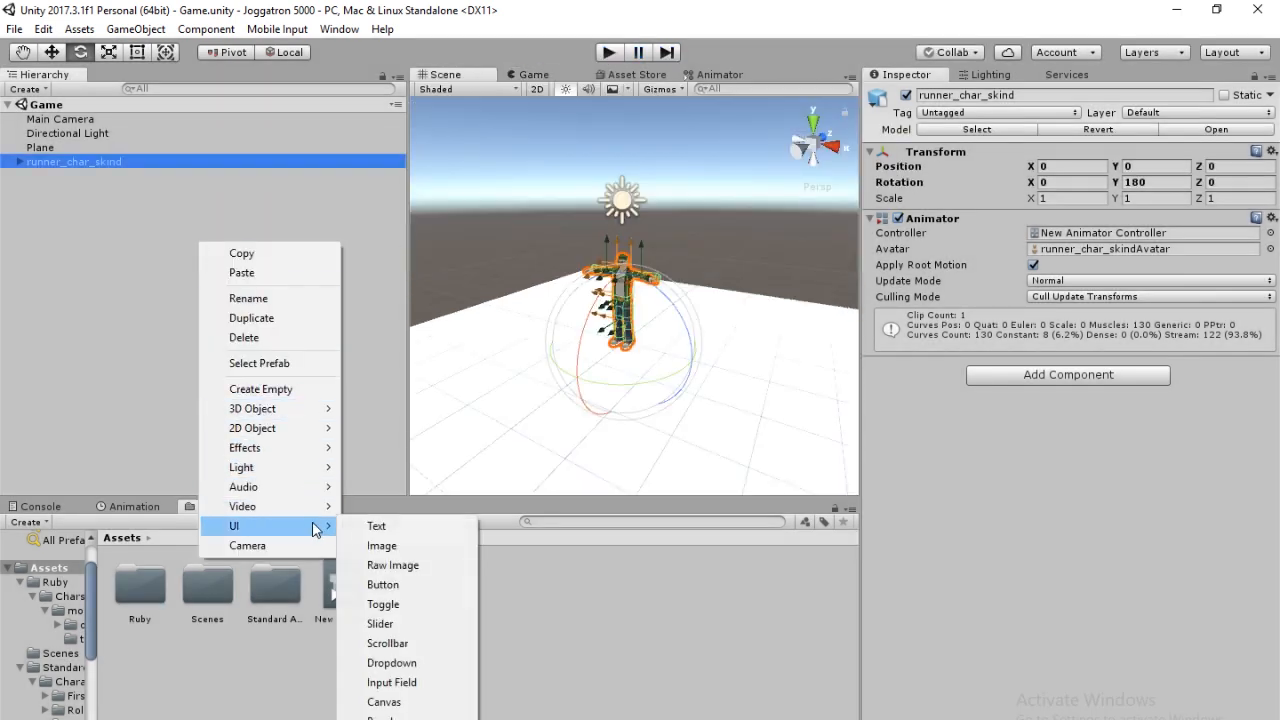
click(395, 586)
Add an On Click event to the button and assign the scene's runner_char_skind as its target object.
scroll(957, 415, down, 4)
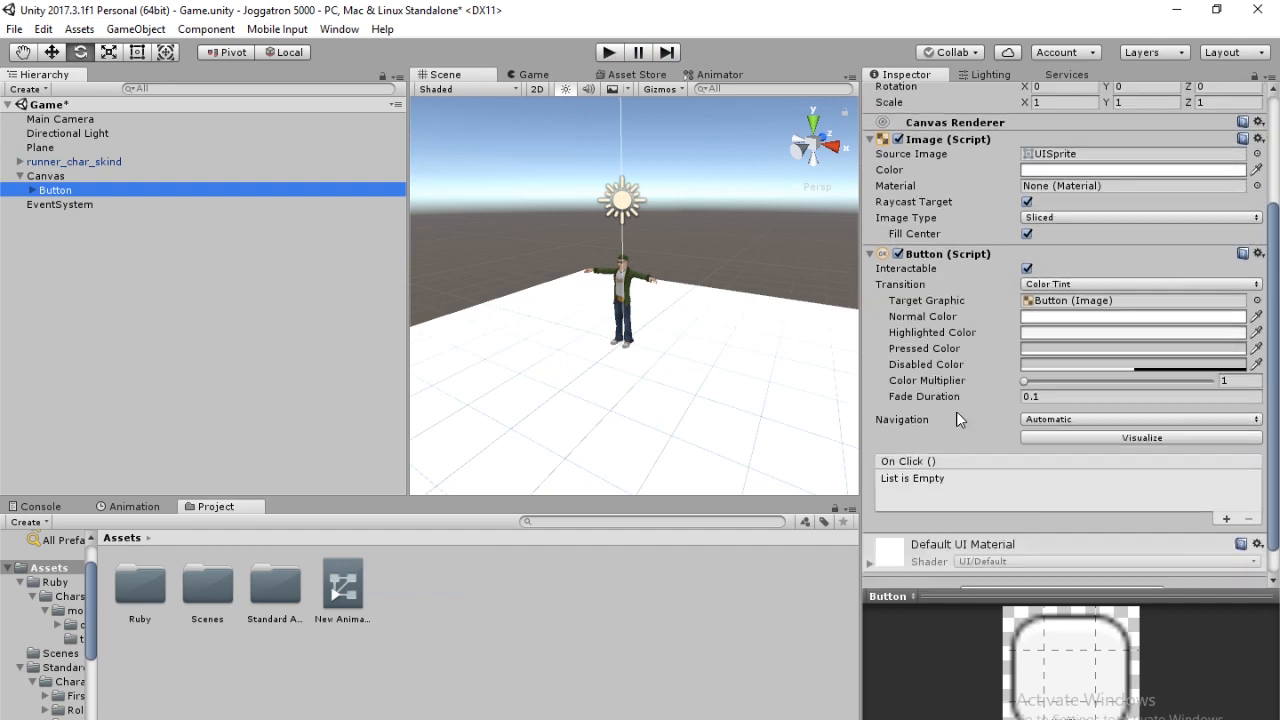
click(1226, 487)
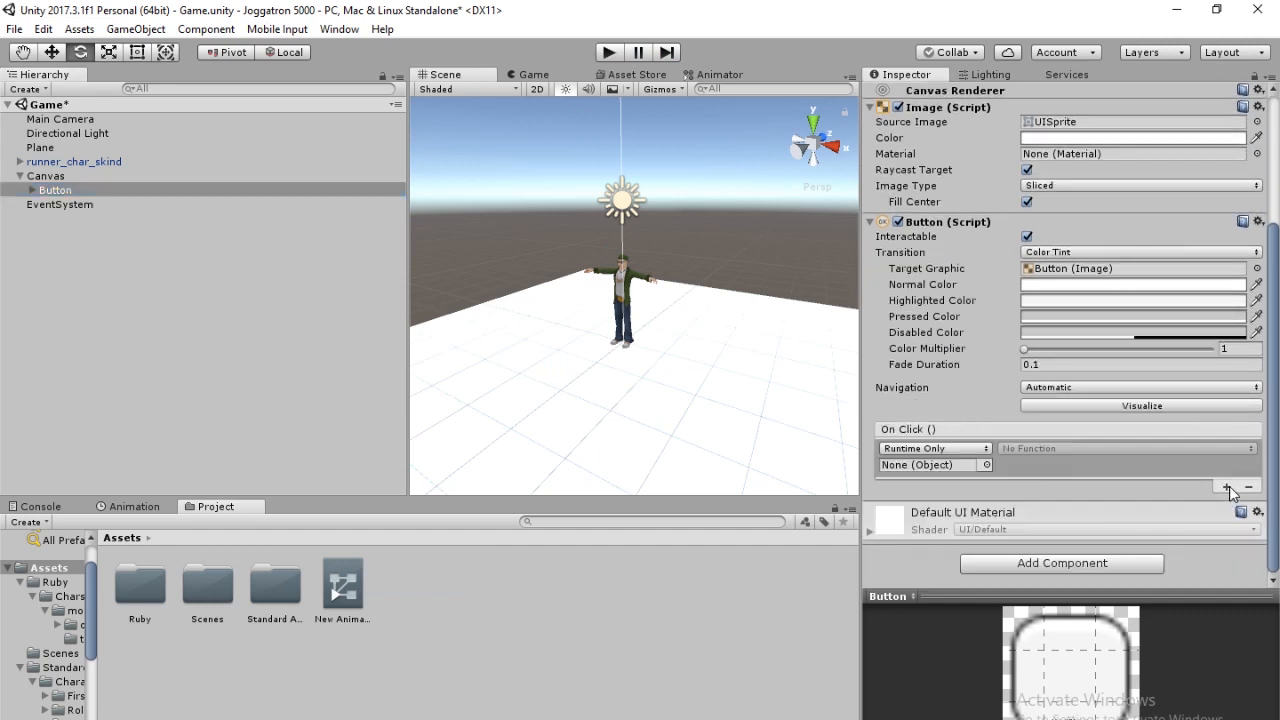
click(986, 465)
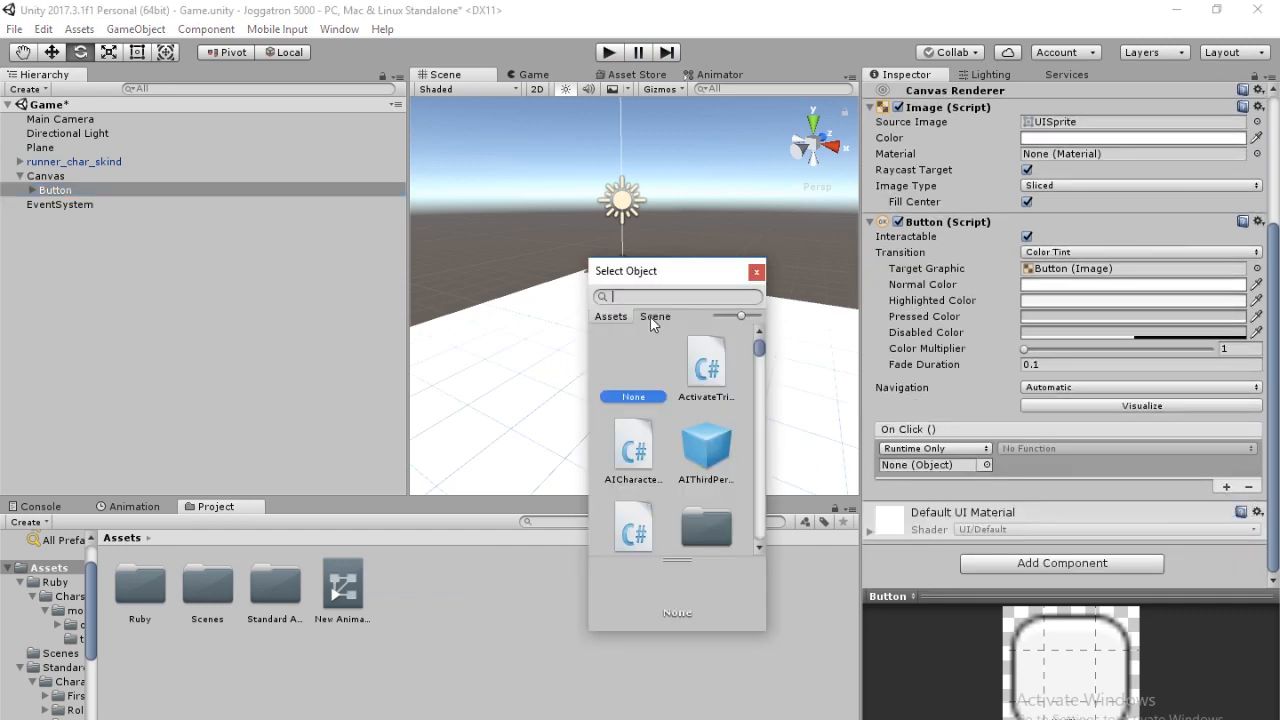
click(652, 316)
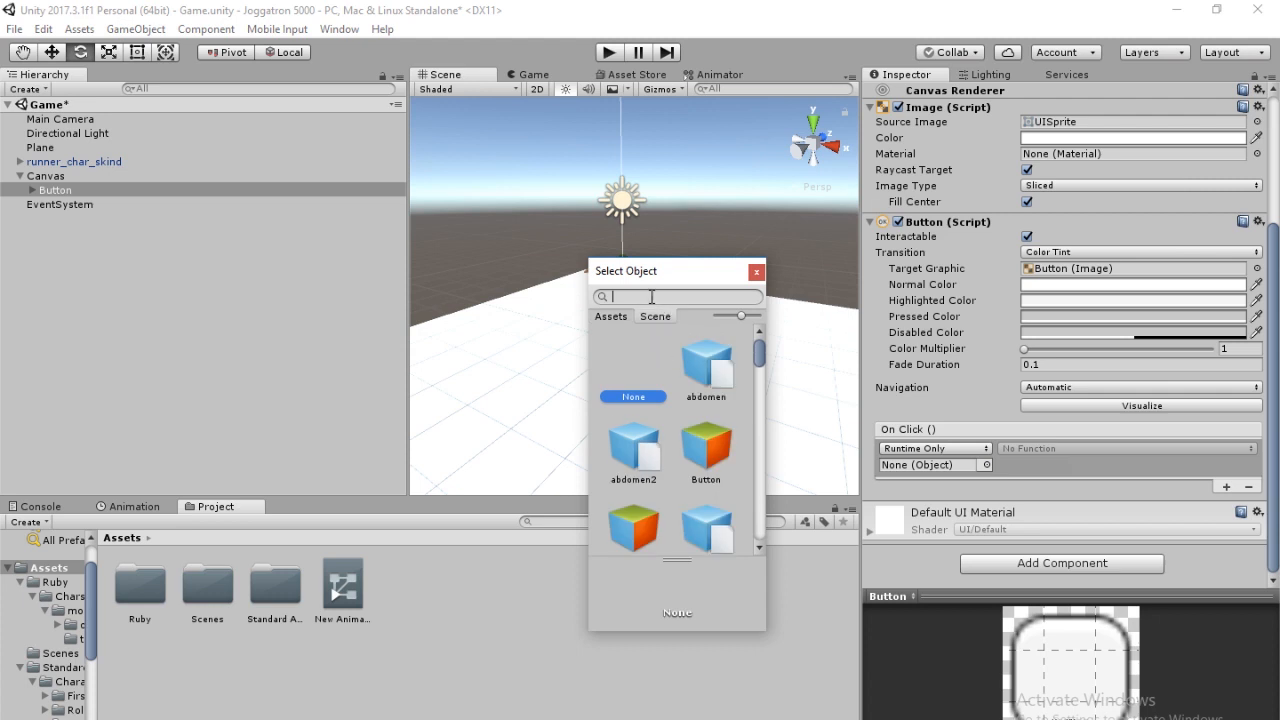
text(ru)
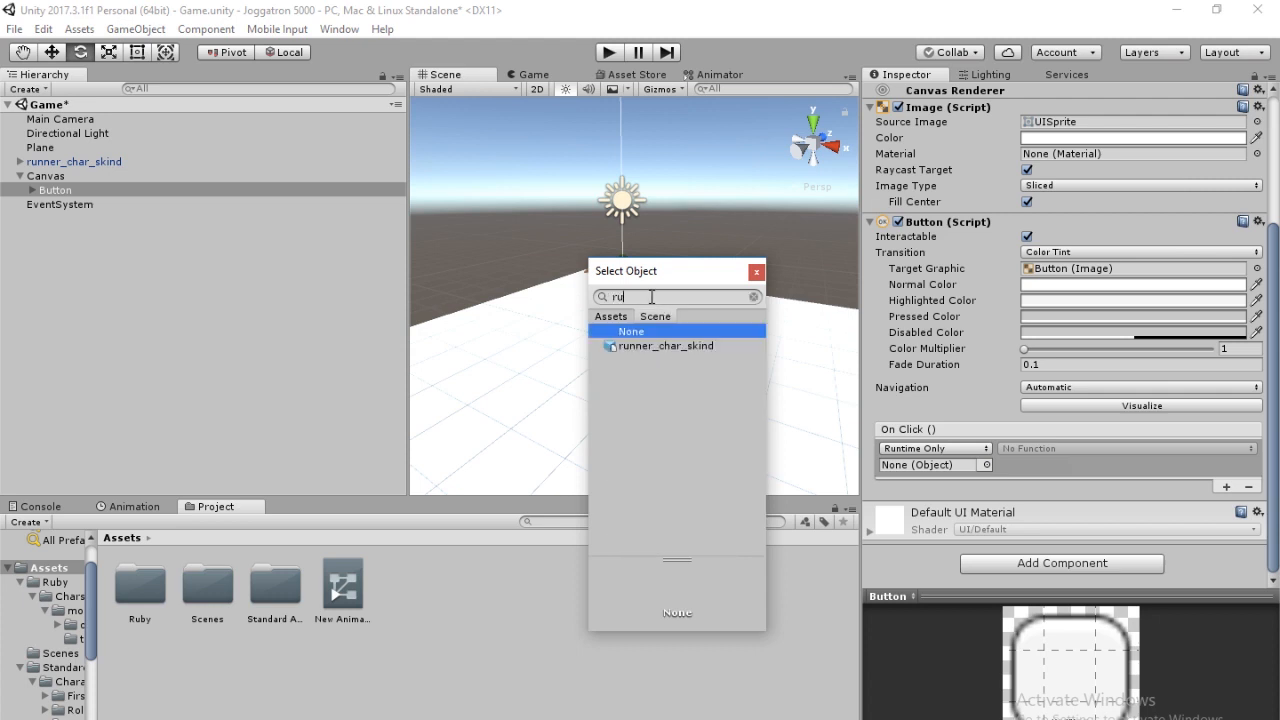
double_click(662, 345)
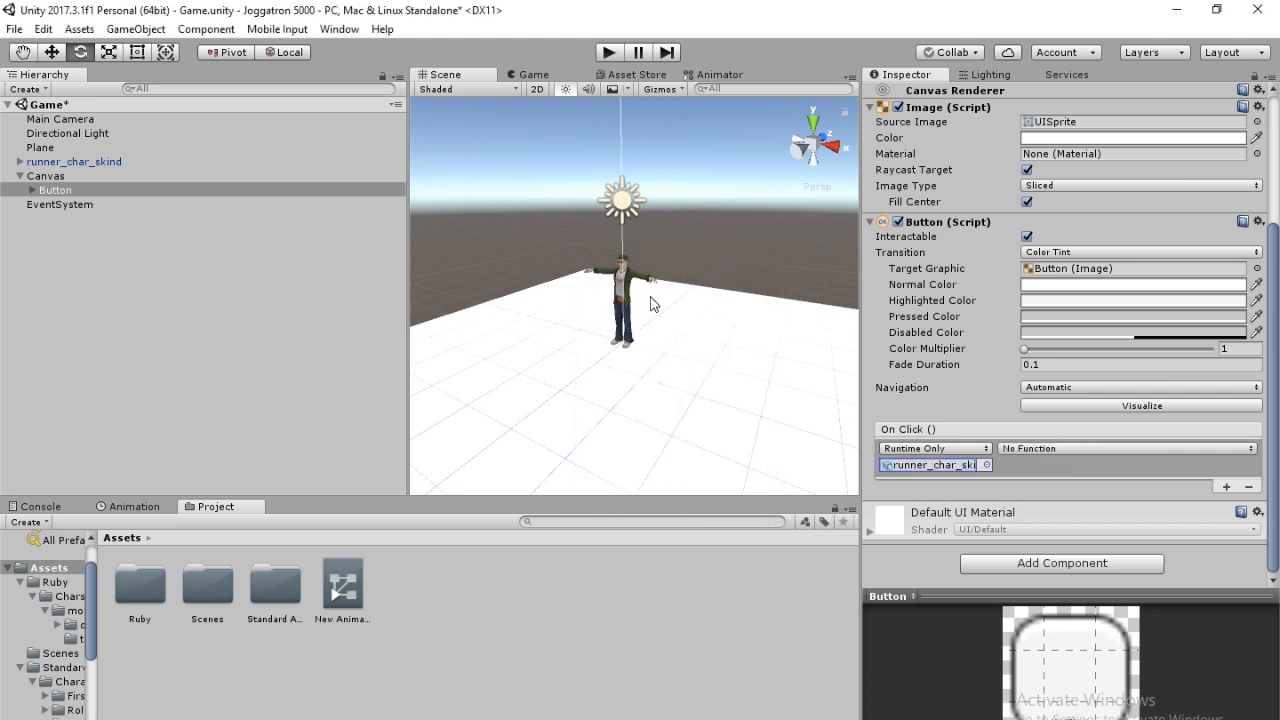
Set the button's On Click function to the Animator's bool enabled property, leaving its value unchecked.
click(1117, 442)
click(1111, 448)
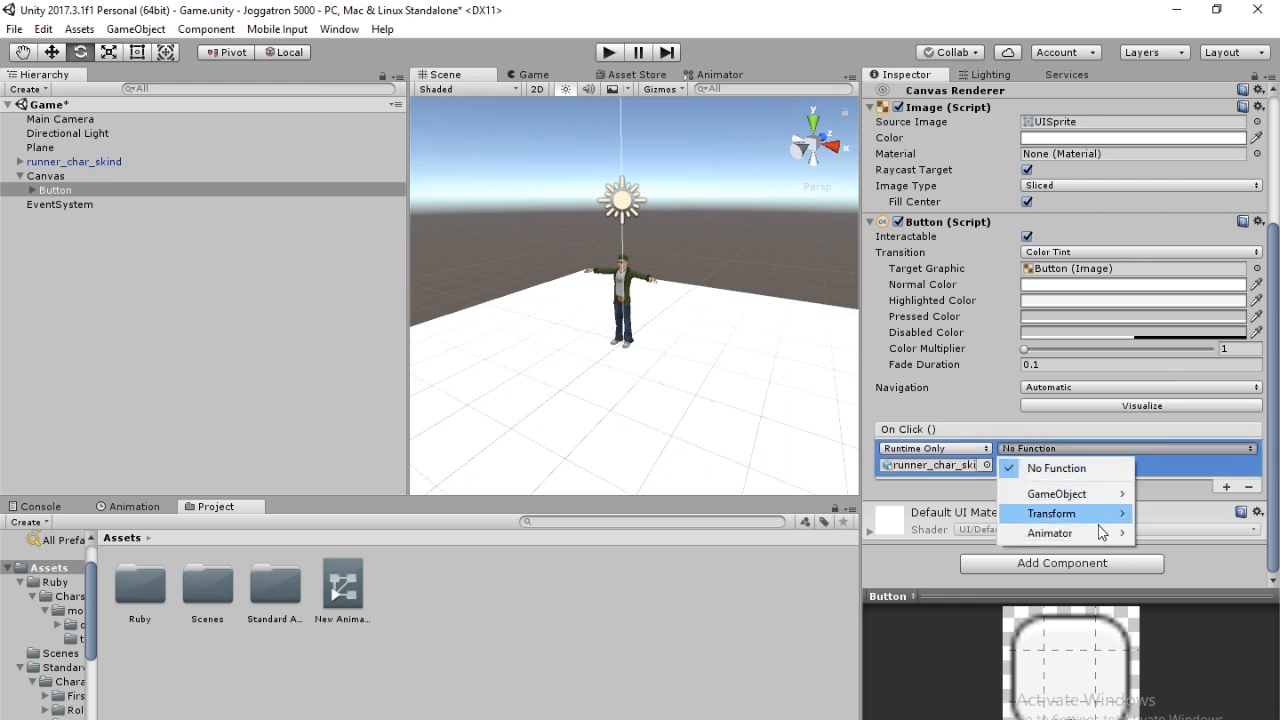
mouse_move(1098, 537)
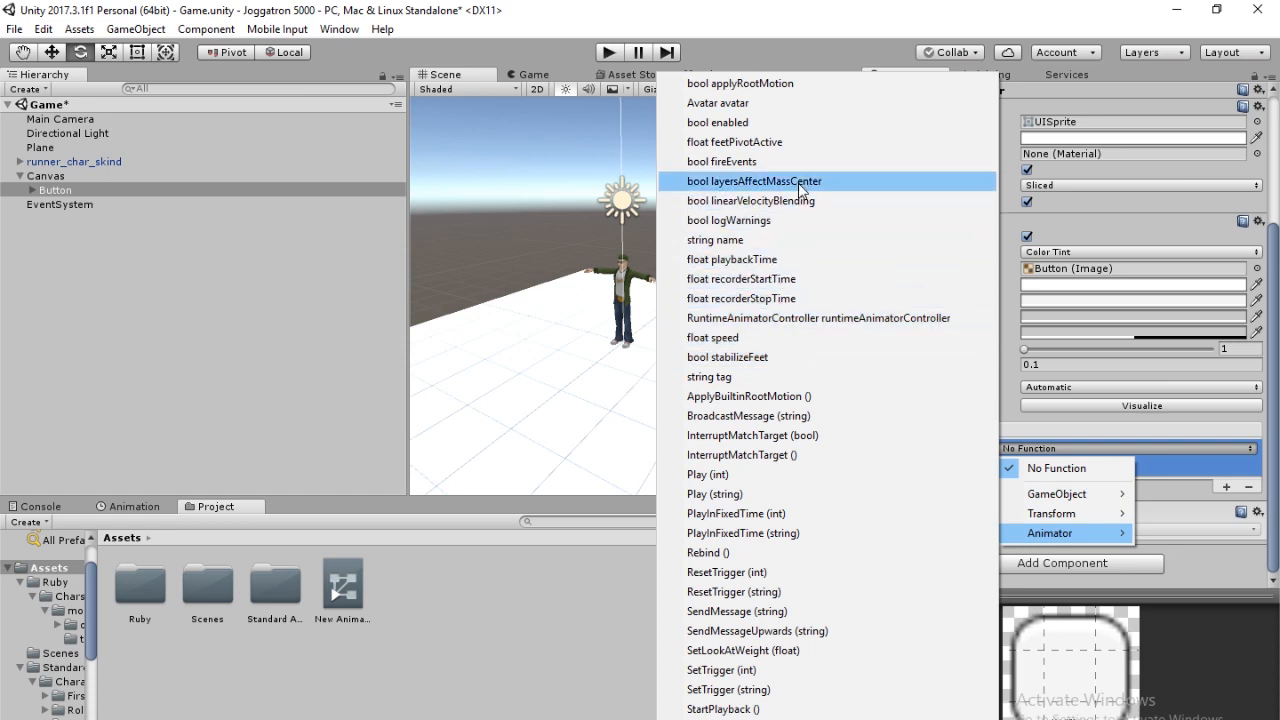
click(800, 122)
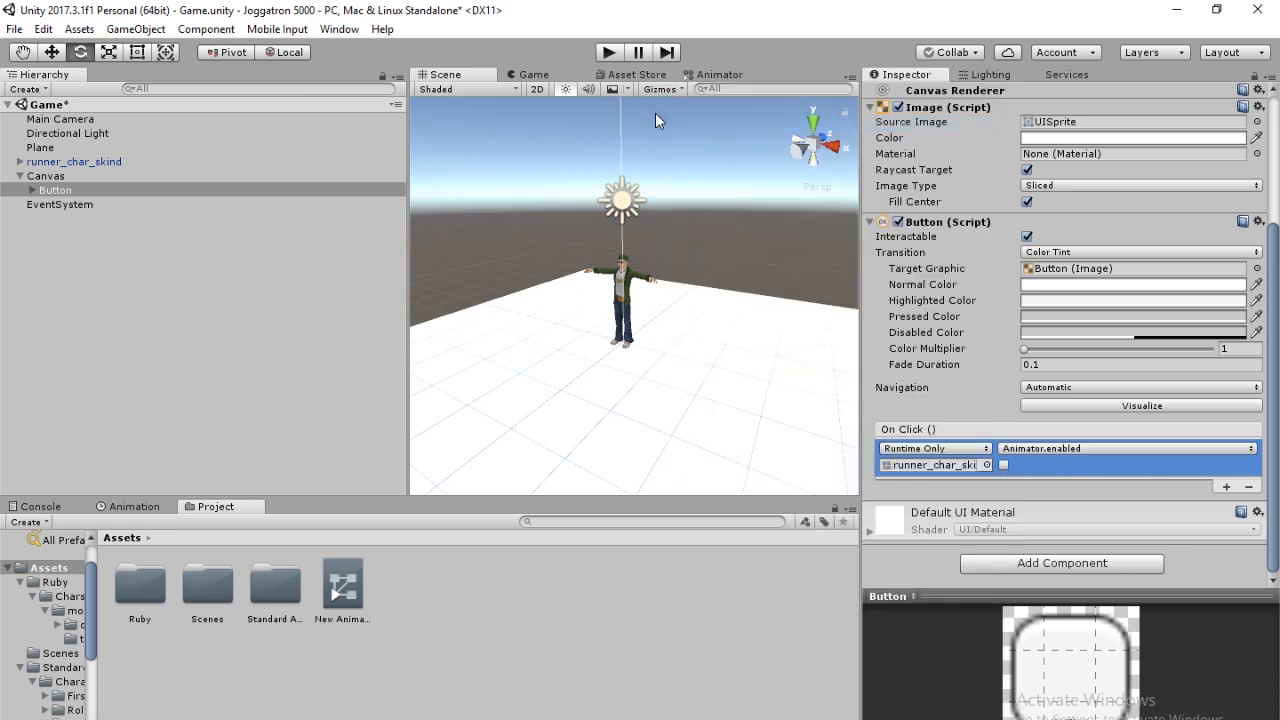
Run the scene briefly to check the button, move it near the top centre of the canvas above the character, and save the scene.
click(607, 54)
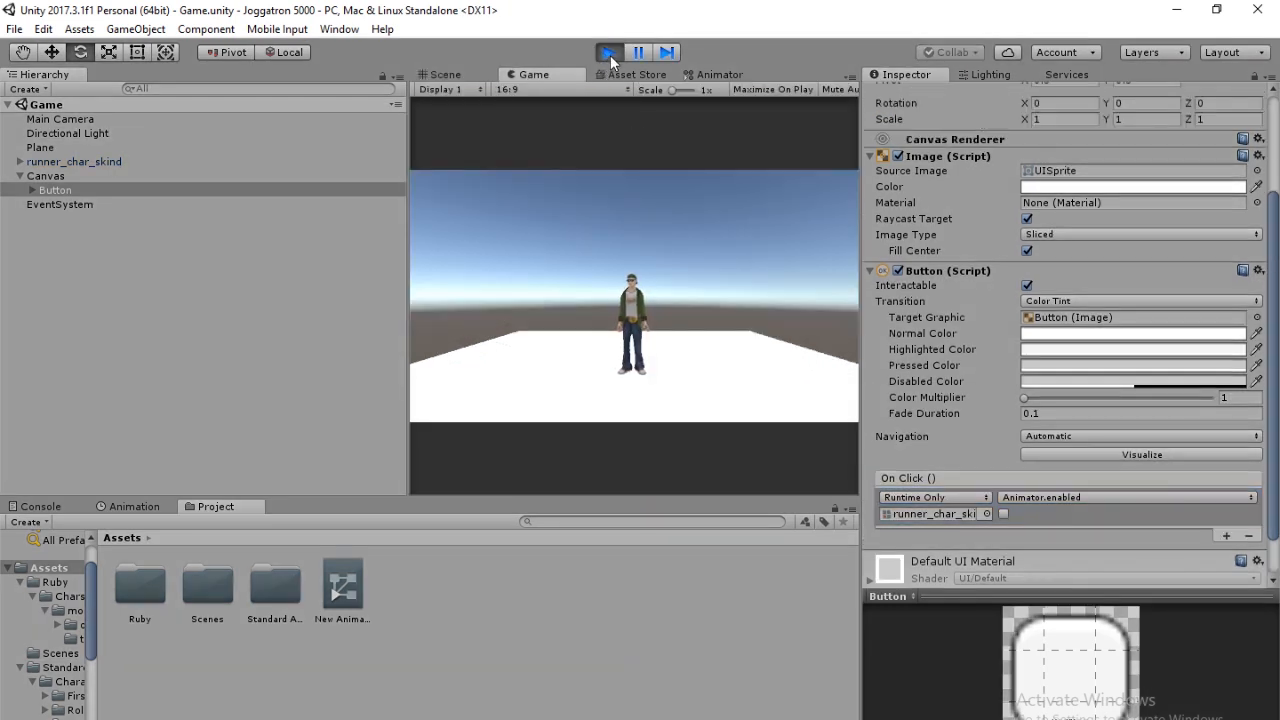
click(609, 53)
double_click(186, 188)
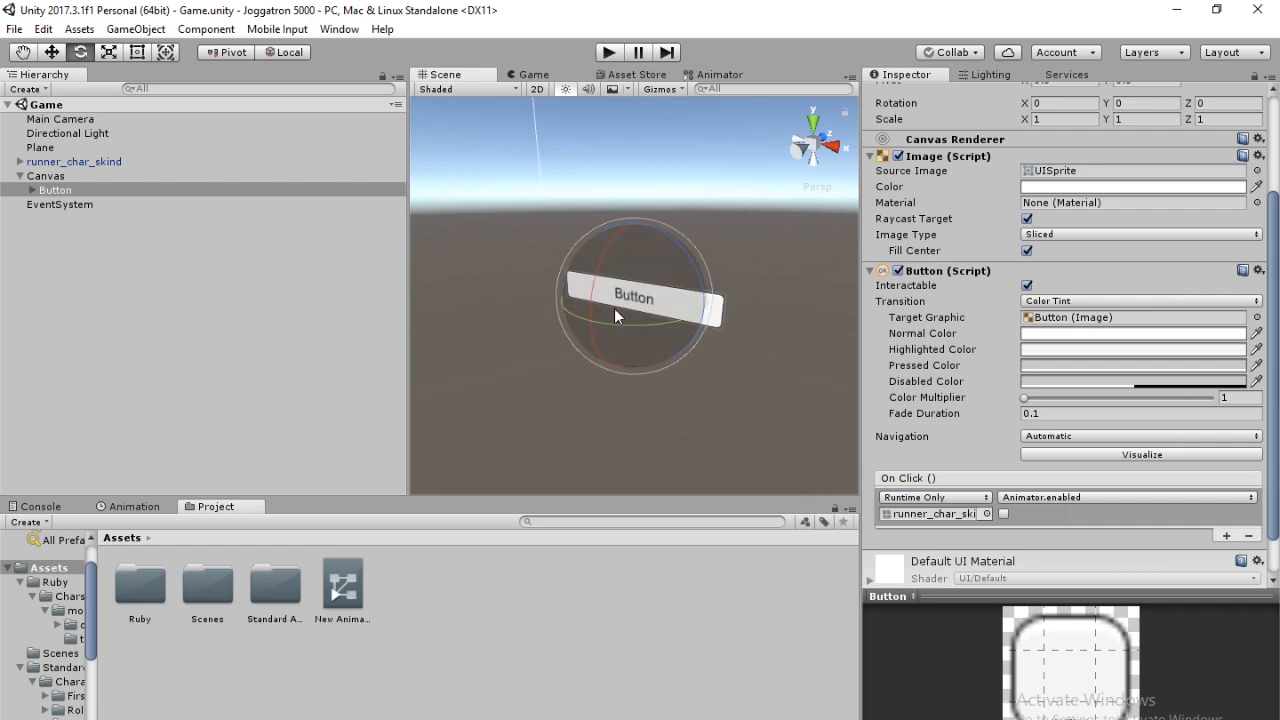
click(54, 55)
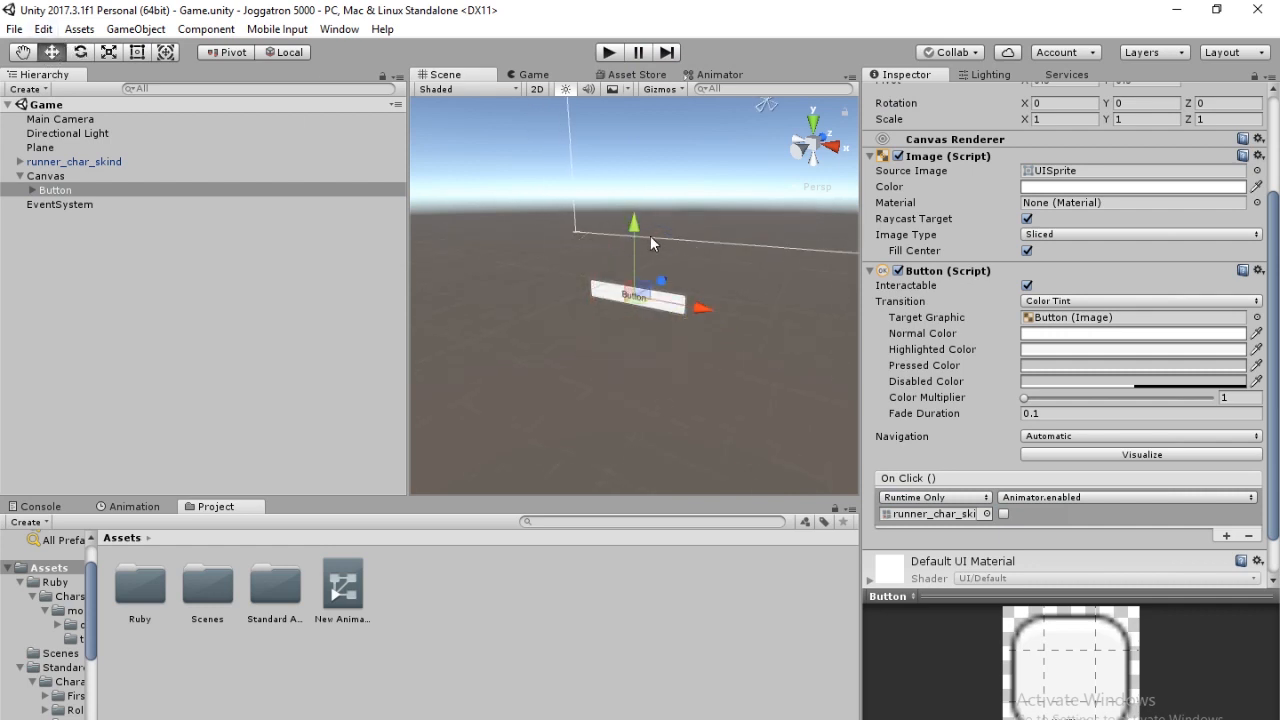
drag(637, 229, 642, 101)
middle_drag(676, 260, 651, 392)
drag(602, 225, 617, 130)
drag(672, 181, 768, 188)
key(ctrl+s)
Play-test the scene, use the on-screen button to turn off the character's Animator, and stop play mode.
click(608, 56)
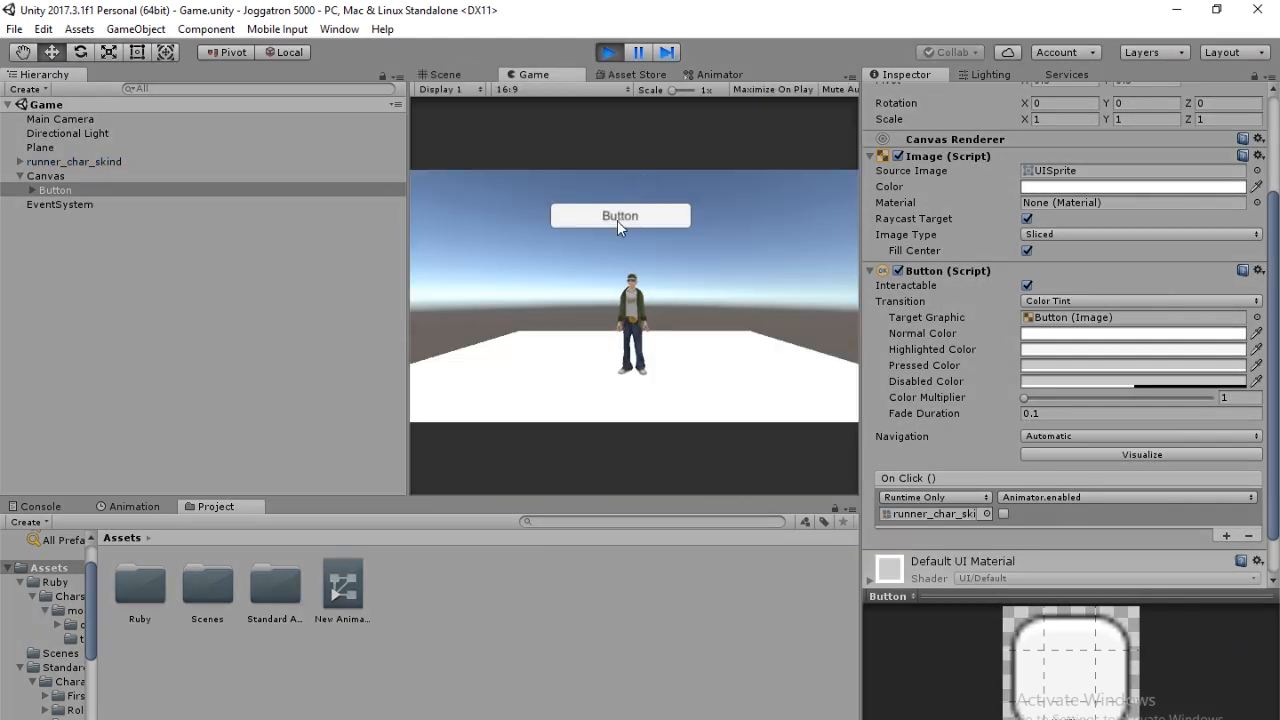
click(617, 221)
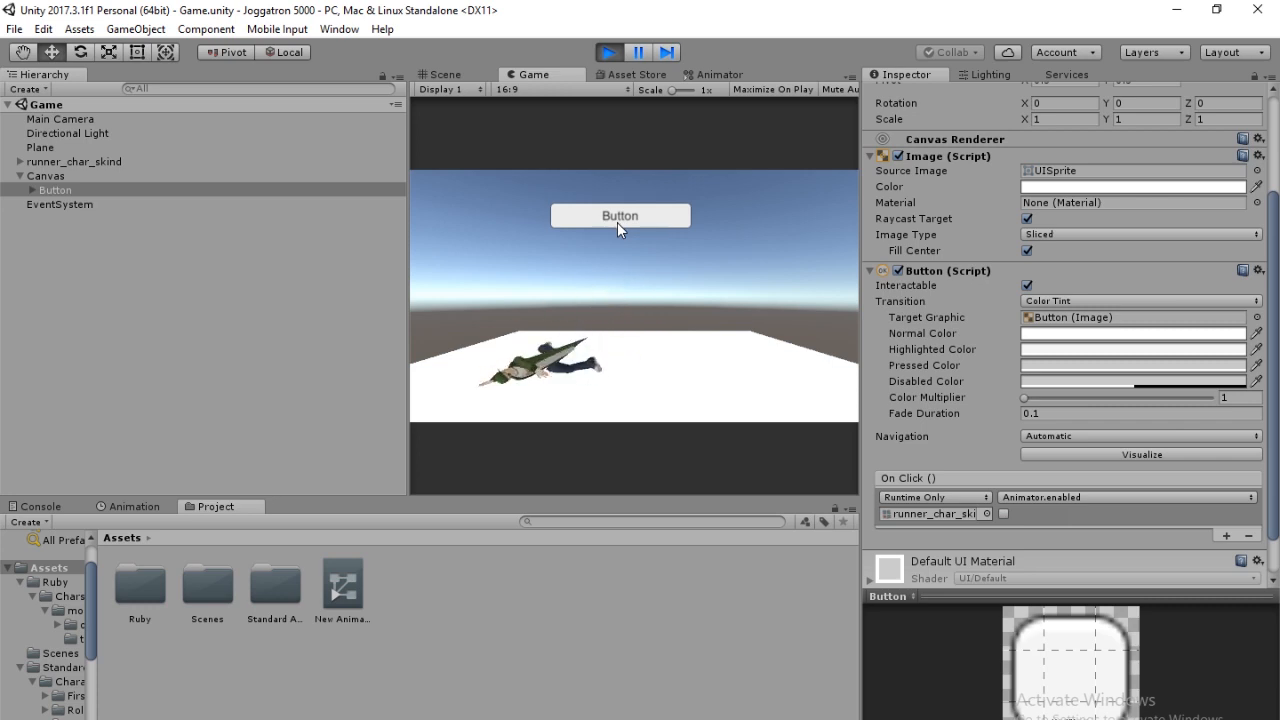
click(607, 53)
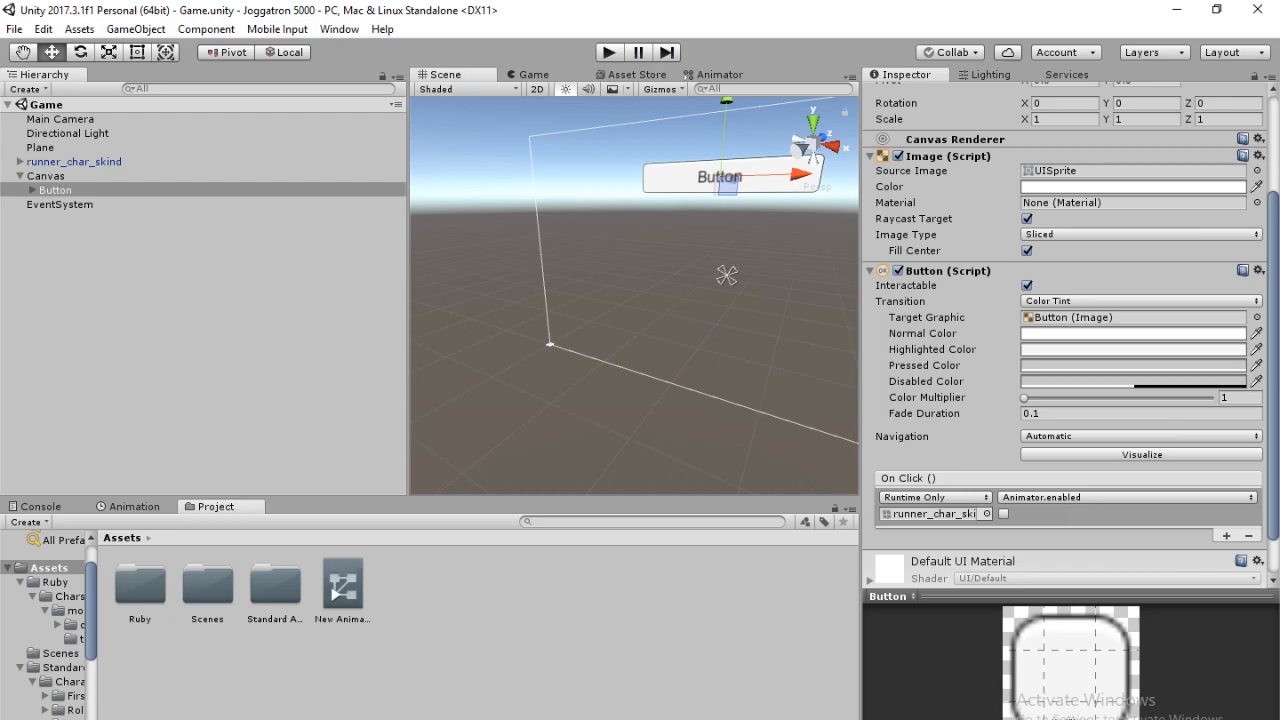
click(870, 650)
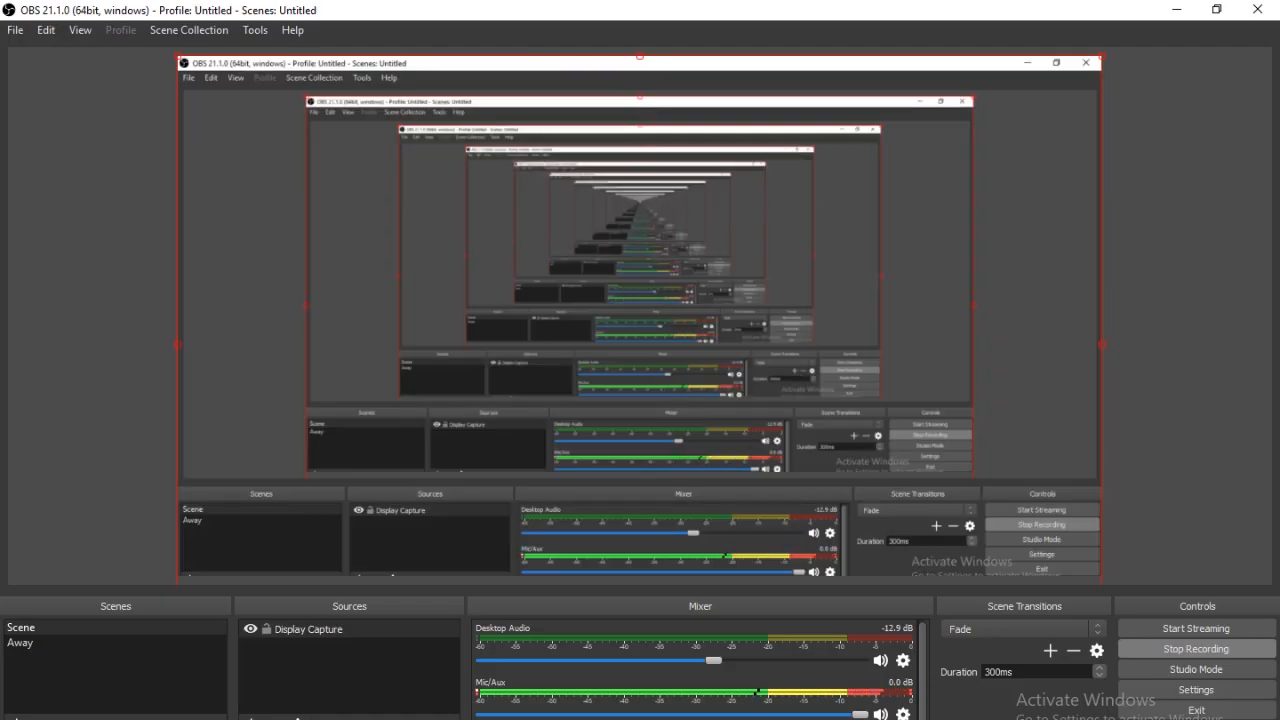
click(1209, 650)
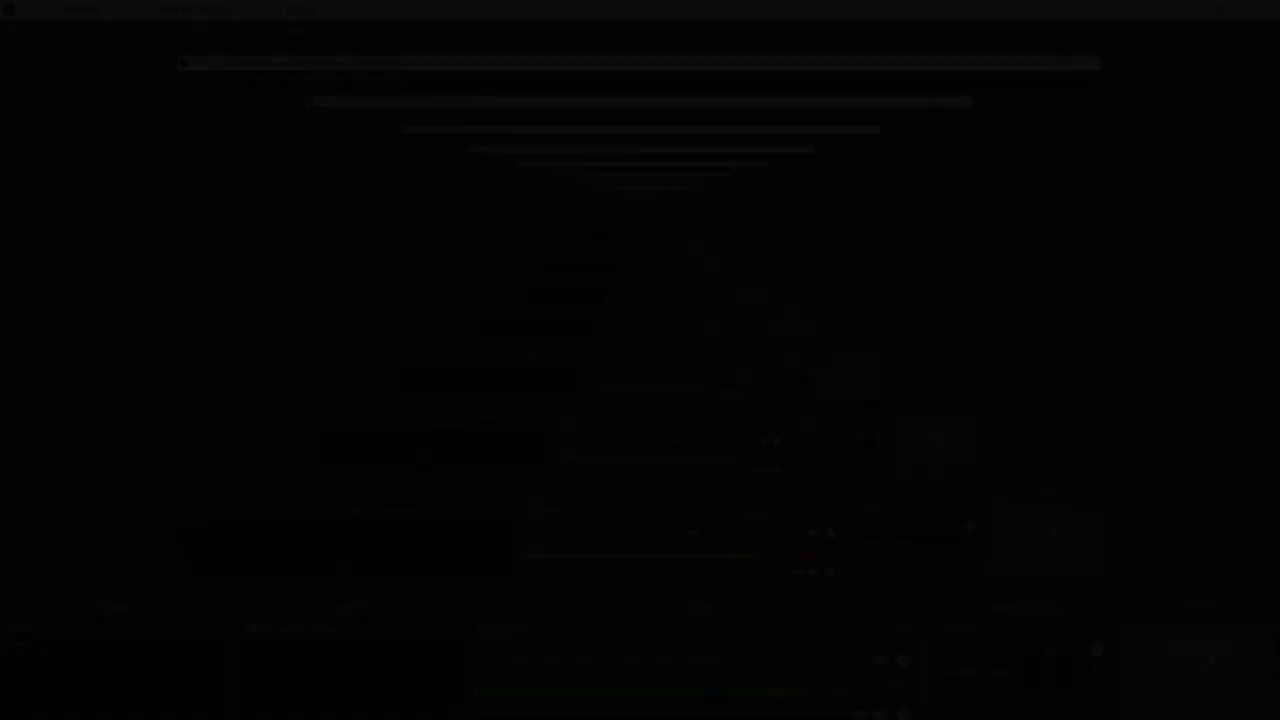